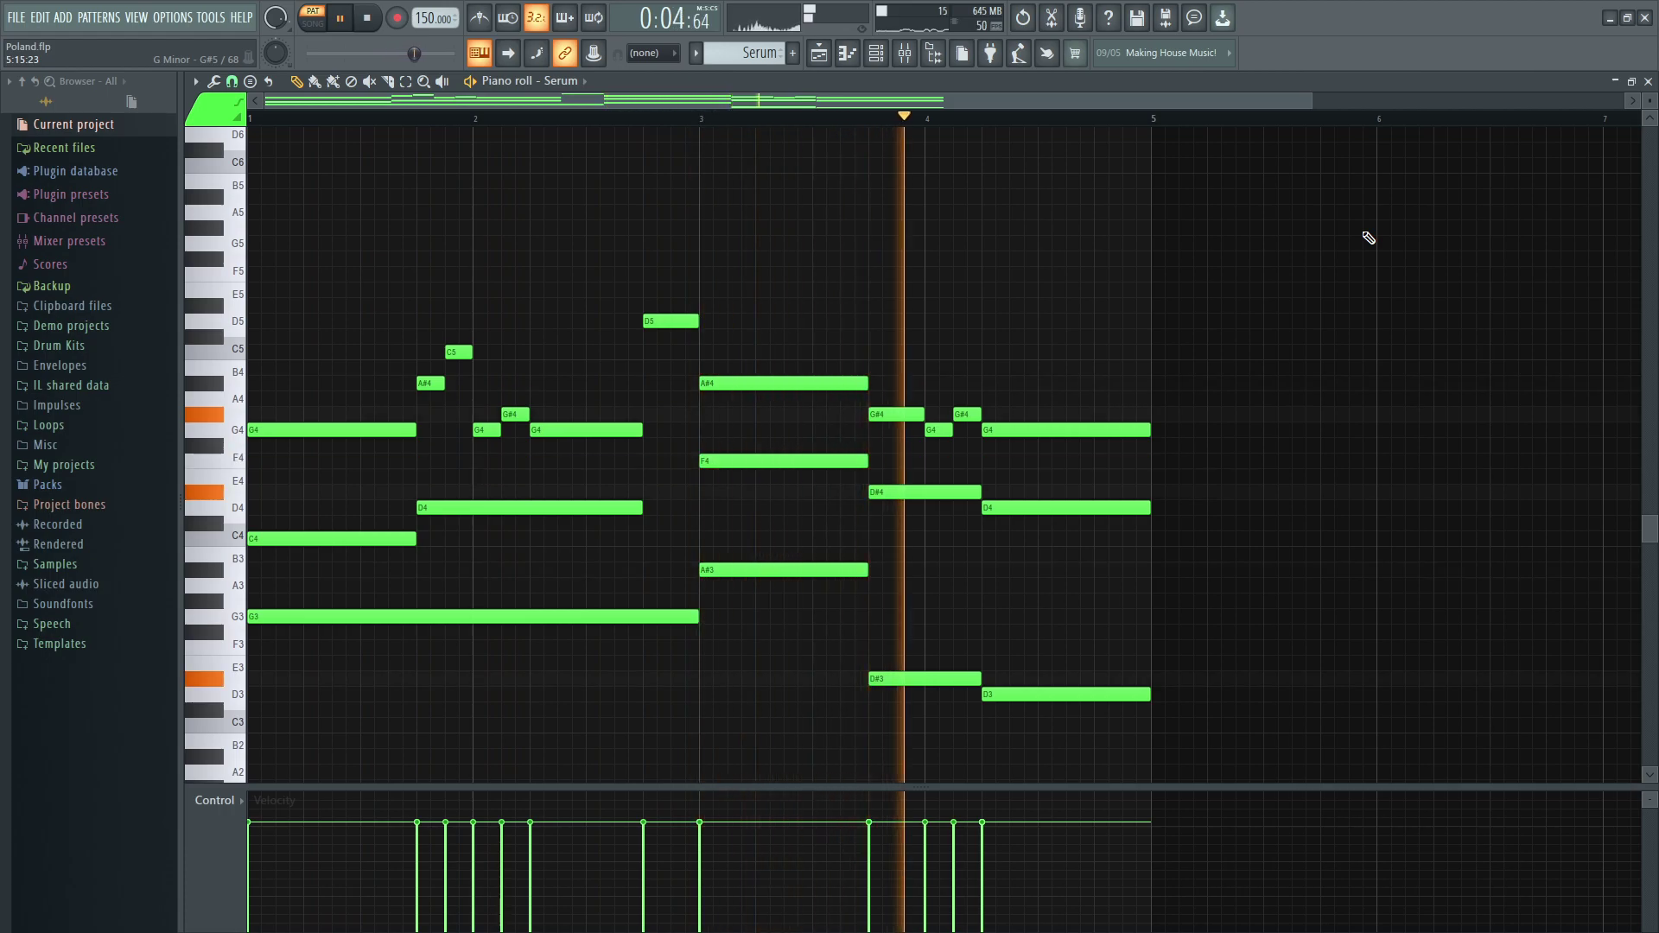
- Stop the Serum pattern's playback and inspect the Serum channel's oscillator, FX and matrix settings
{"action": "key", "text": "space"}
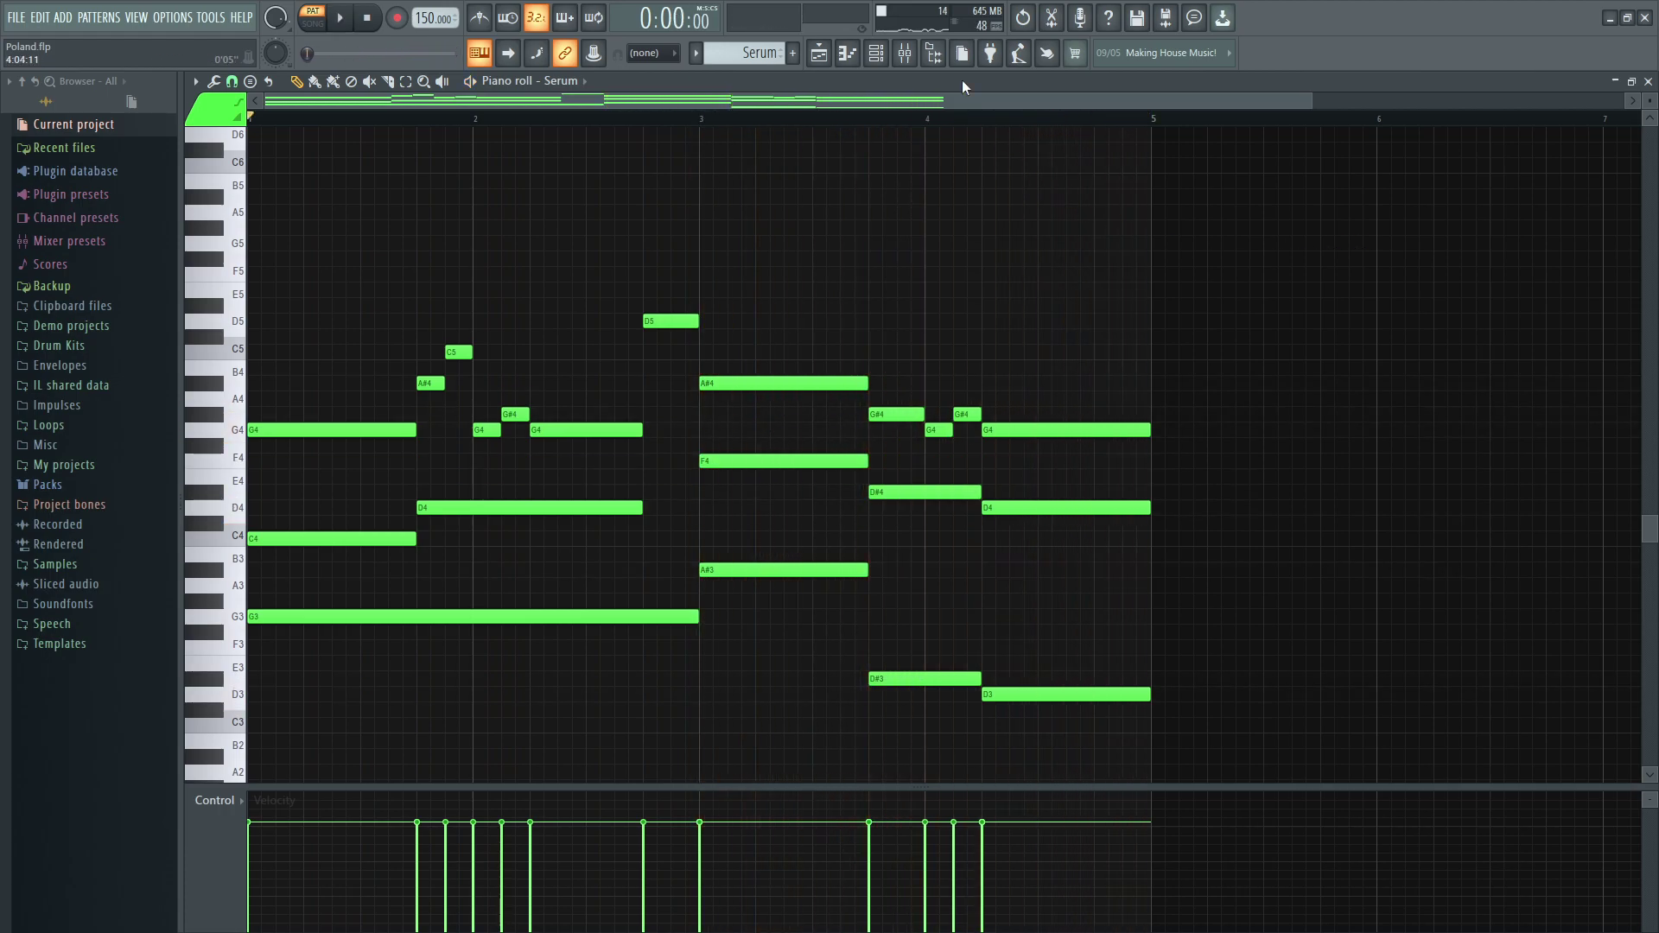
{"action": "left_click", "coordinate": [879, 58]}
{"action": "left_click", "coordinate": [360, 155]}
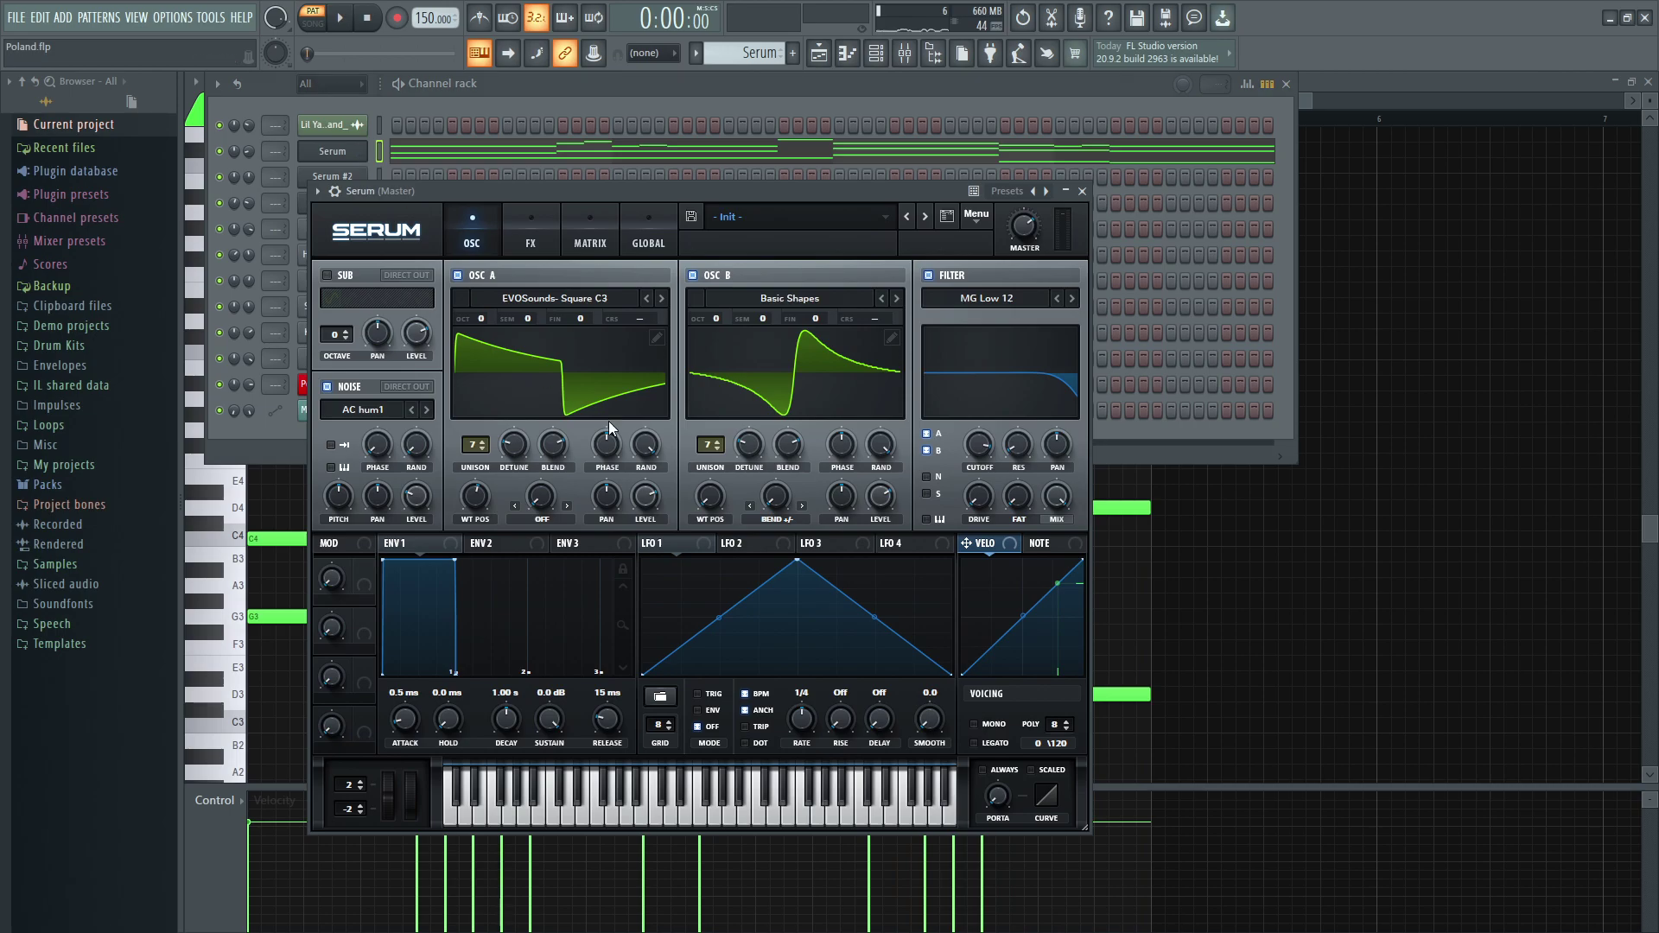
{"action": "left_click", "coordinate": [533, 235]}
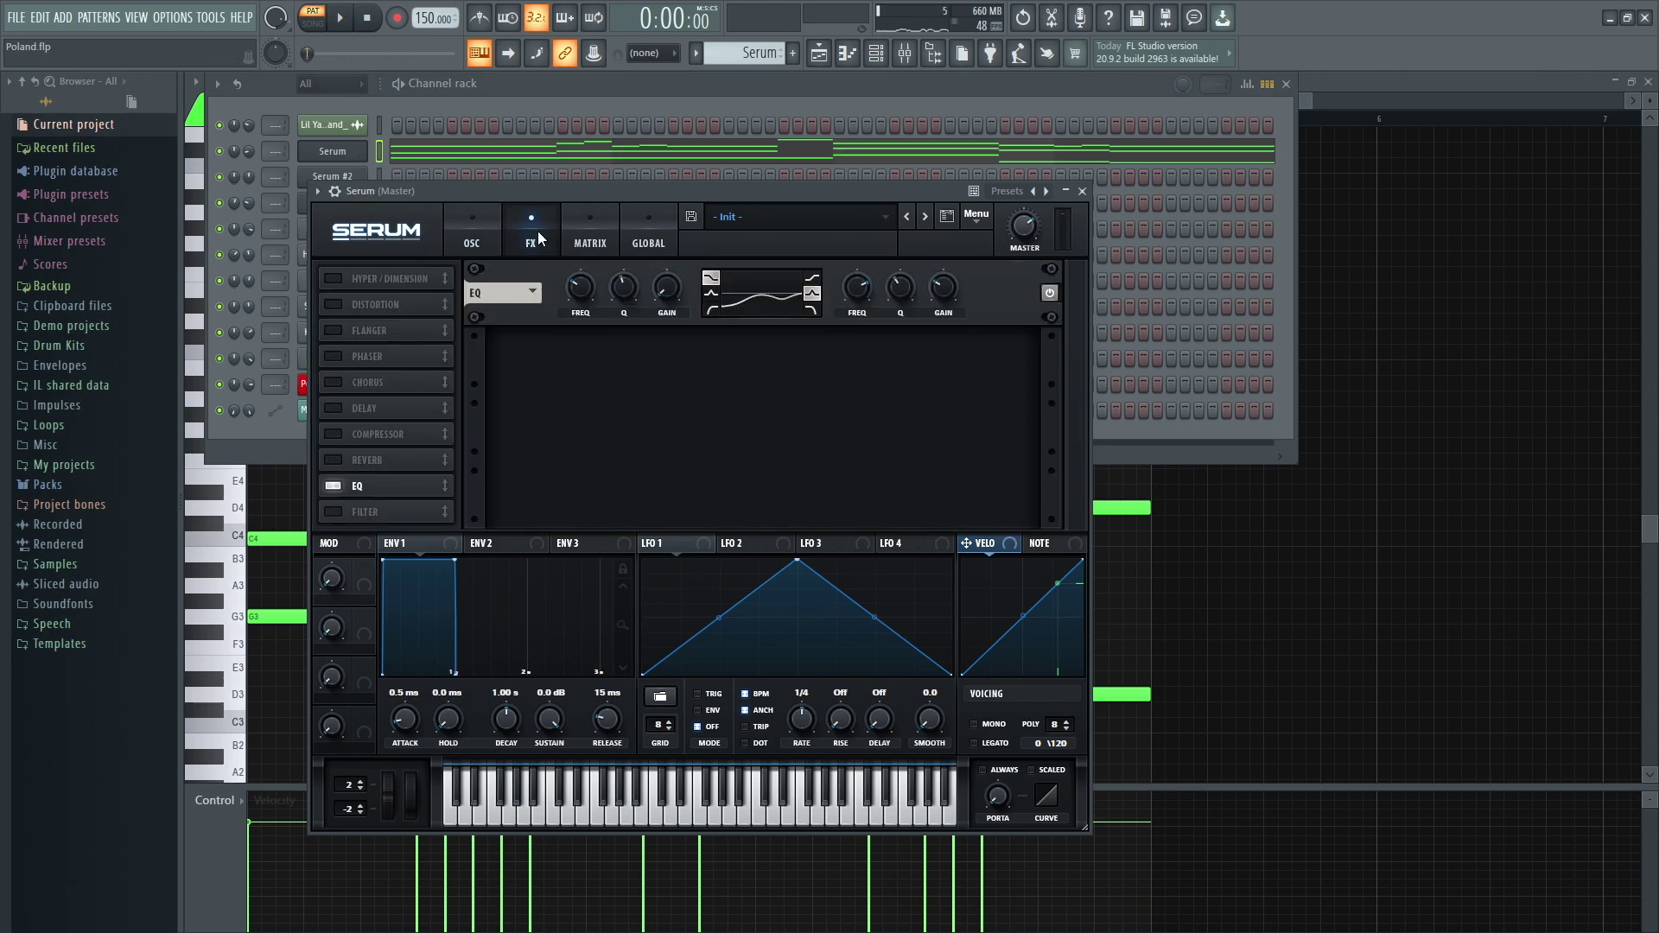
{"action": "left_click", "coordinate": [601, 229]}
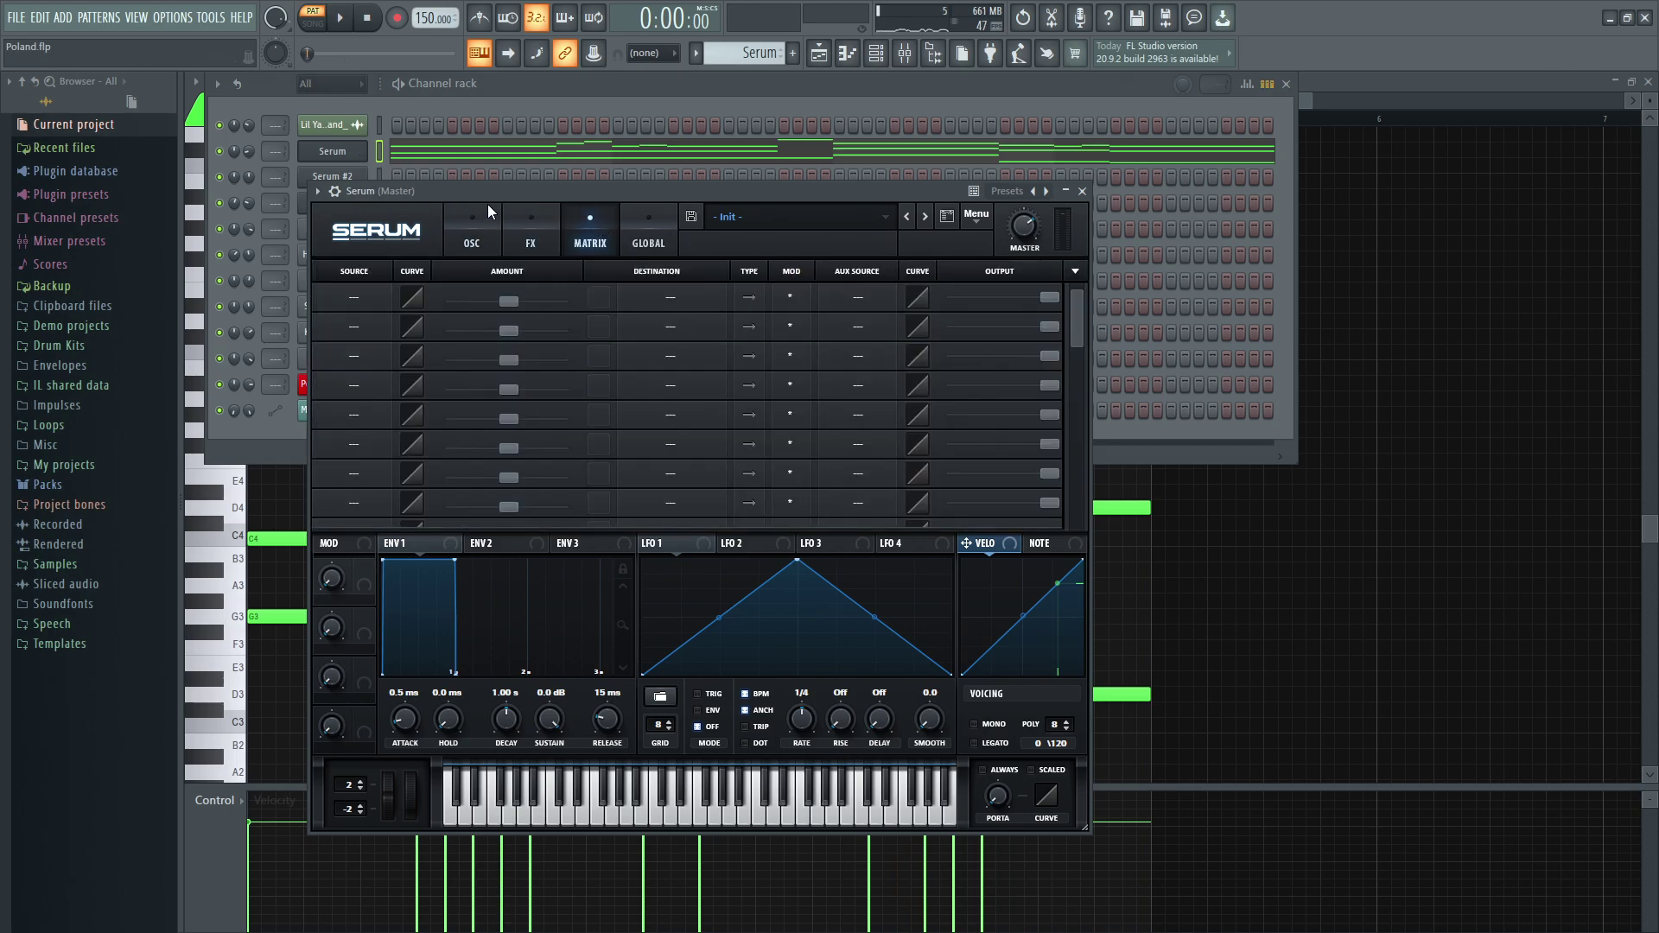
{"action": "left_click", "coordinate": [1349, 83]}
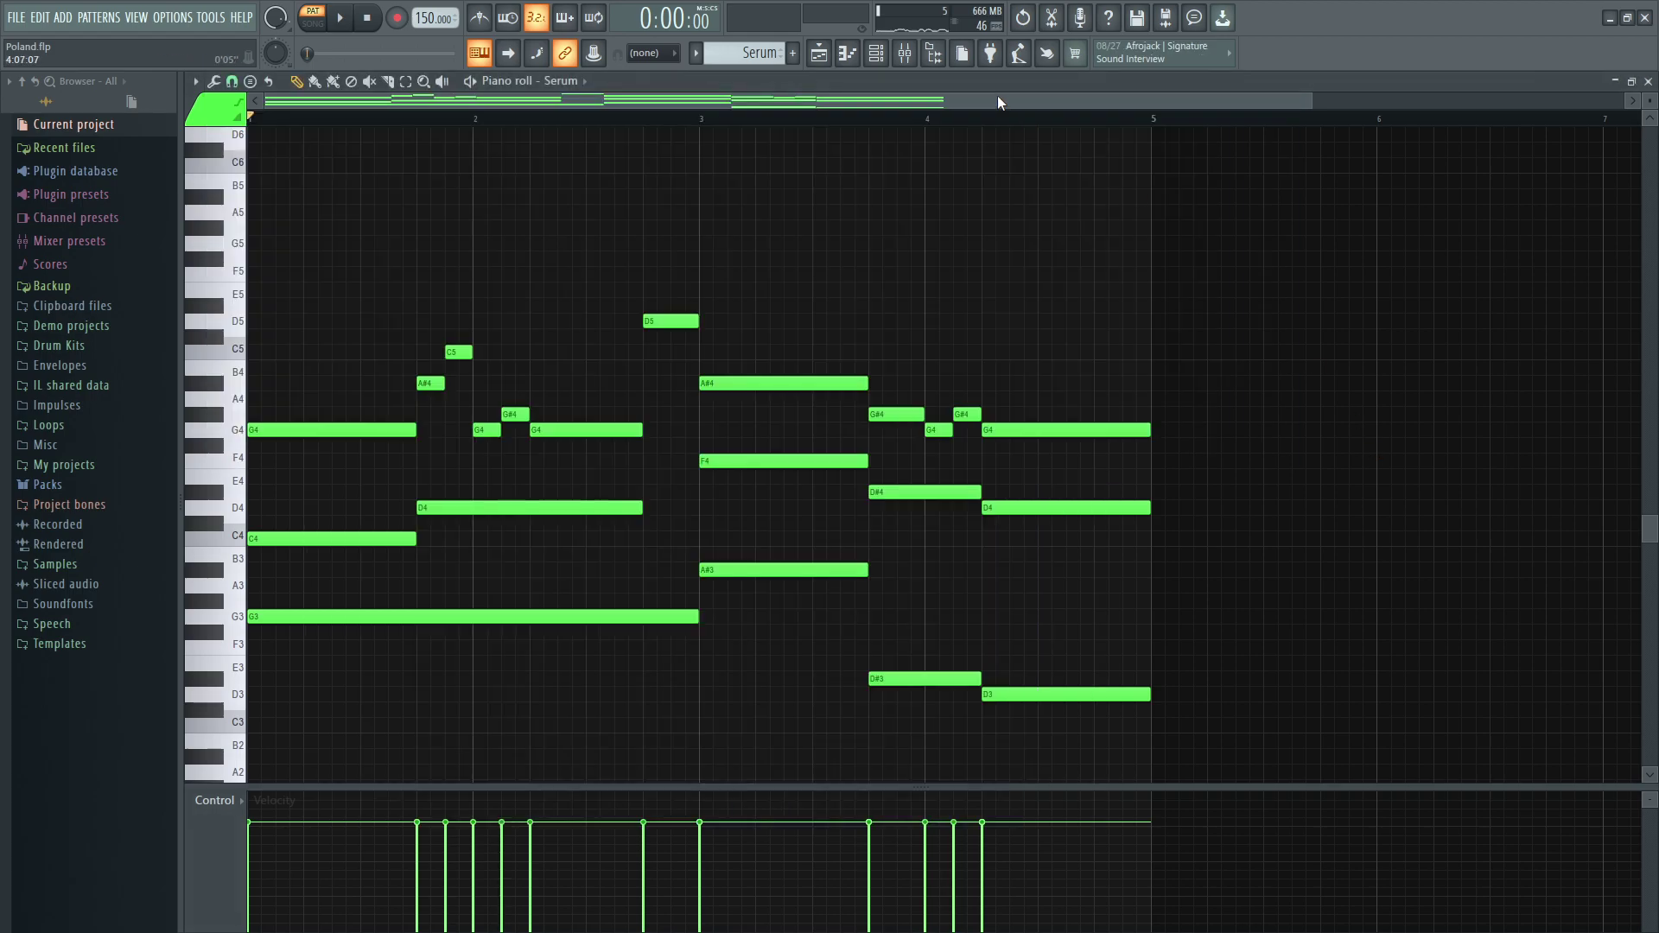
- Open the Serum #2 pattern from Track 3 in the piano roll and play through its notes
{"action": "left_click", "coordinate": [1649, 81]}
{"action": "double_click", "coordinate": [477, 282]}
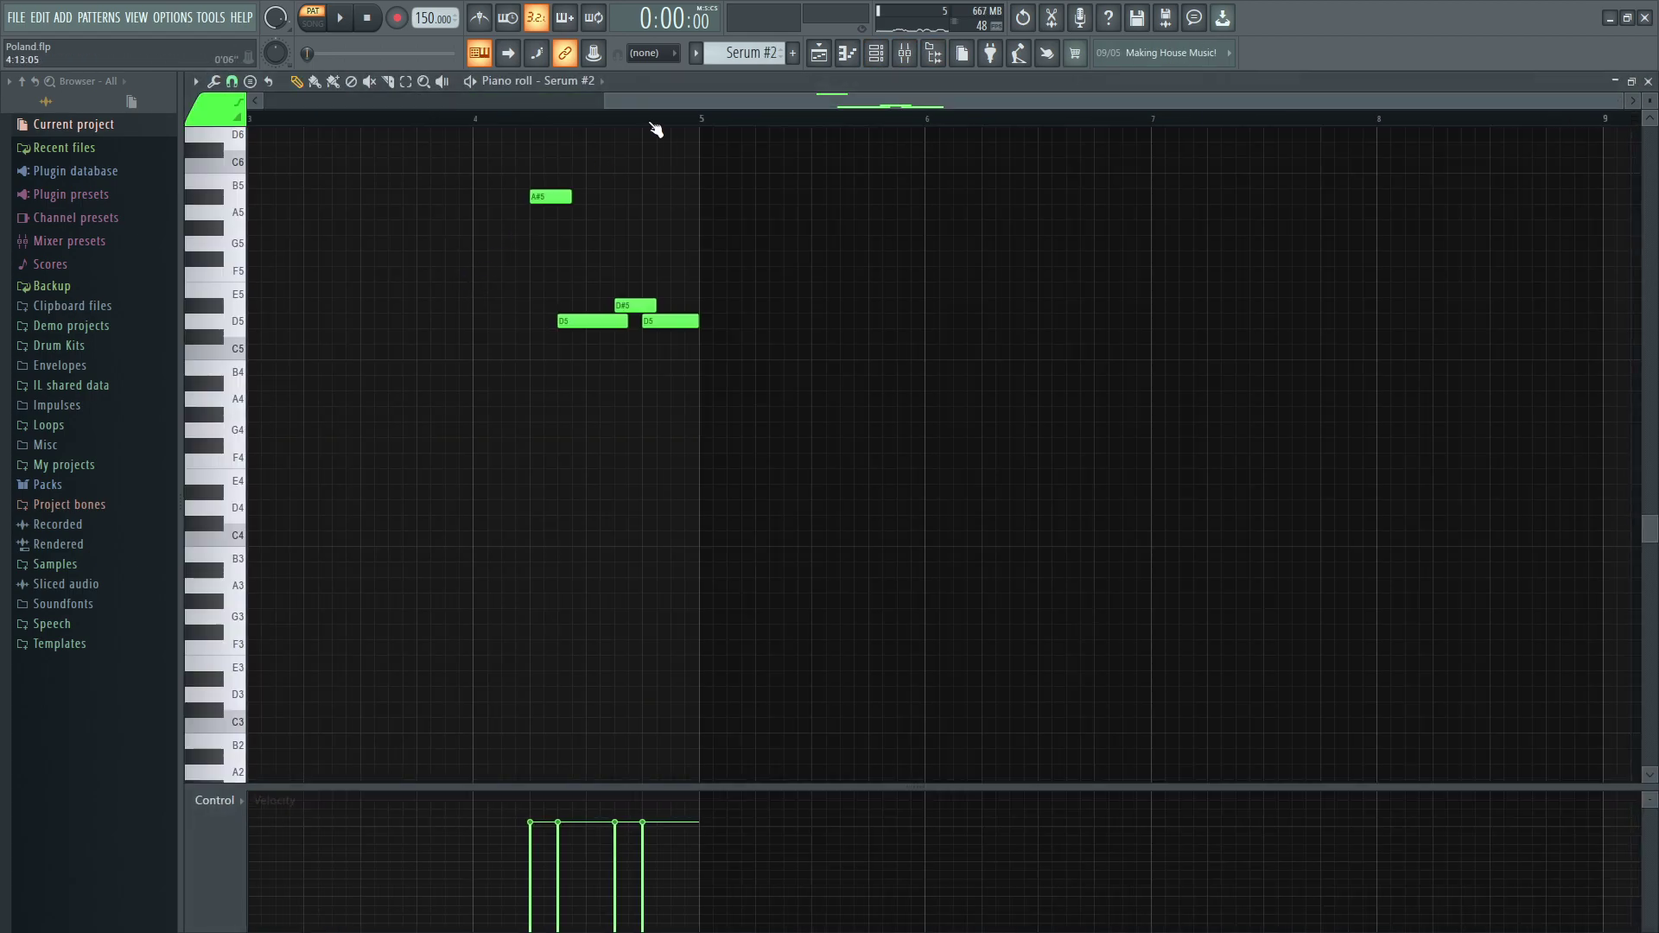
{"action": "key", "text": "space"}
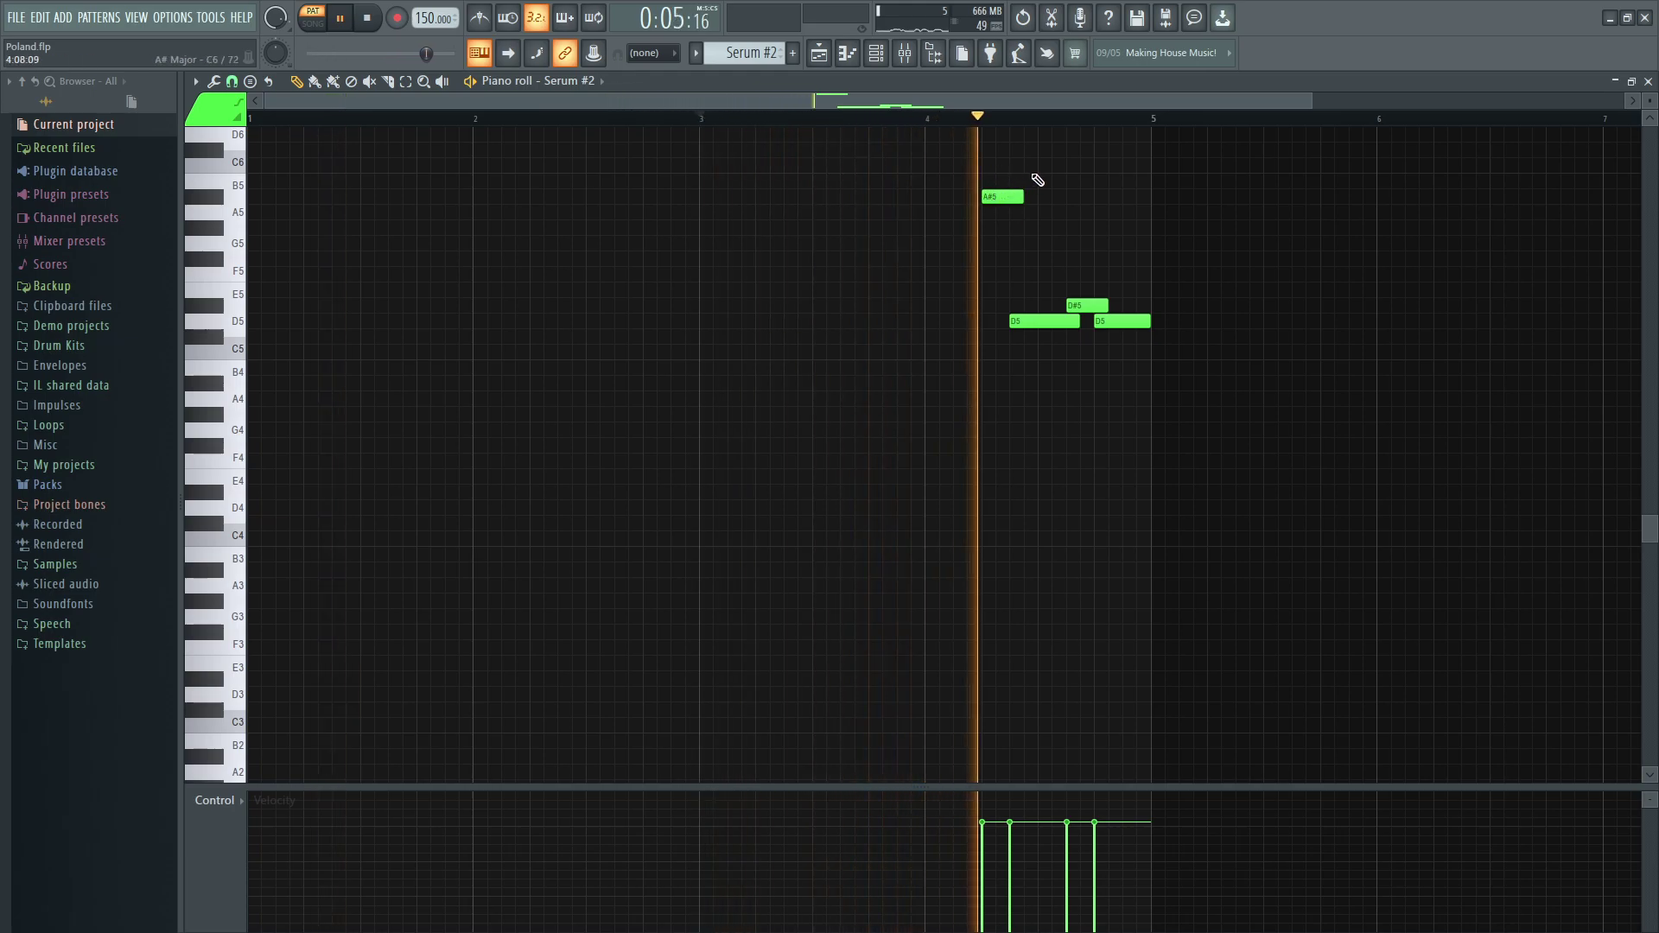
{"action": "key", "text": "space"}
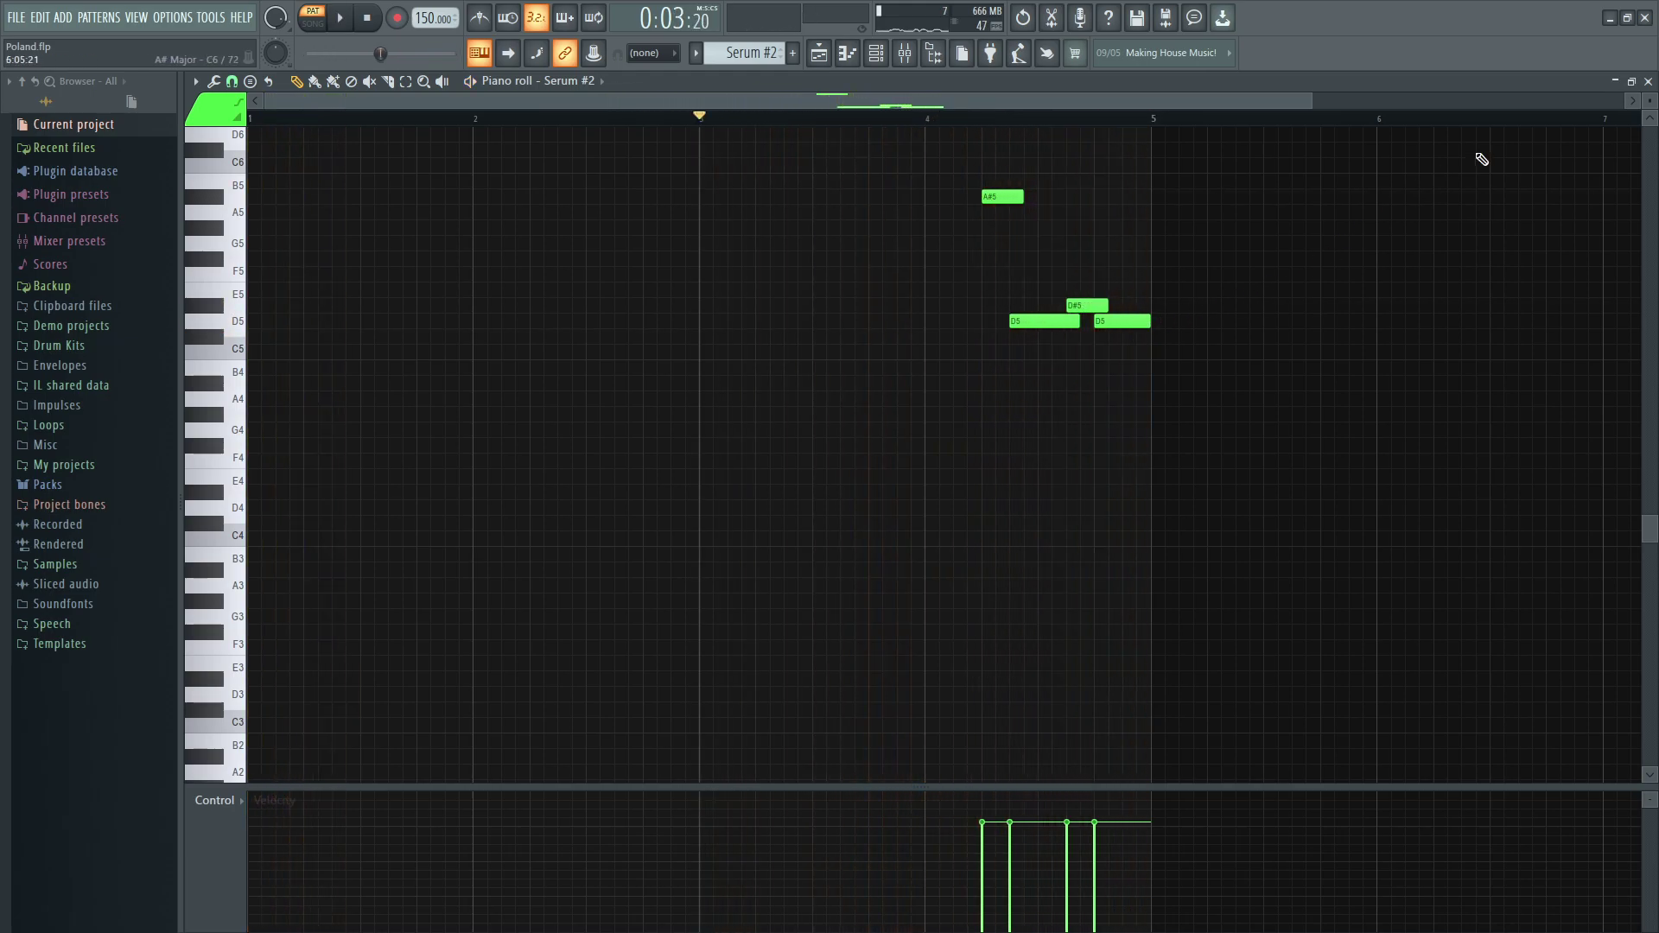
- Inspect the Serum #2 channel's oscillator and FX settings, and return to the playlist
{"action": "left_click", "coordinate": [885, 56]}
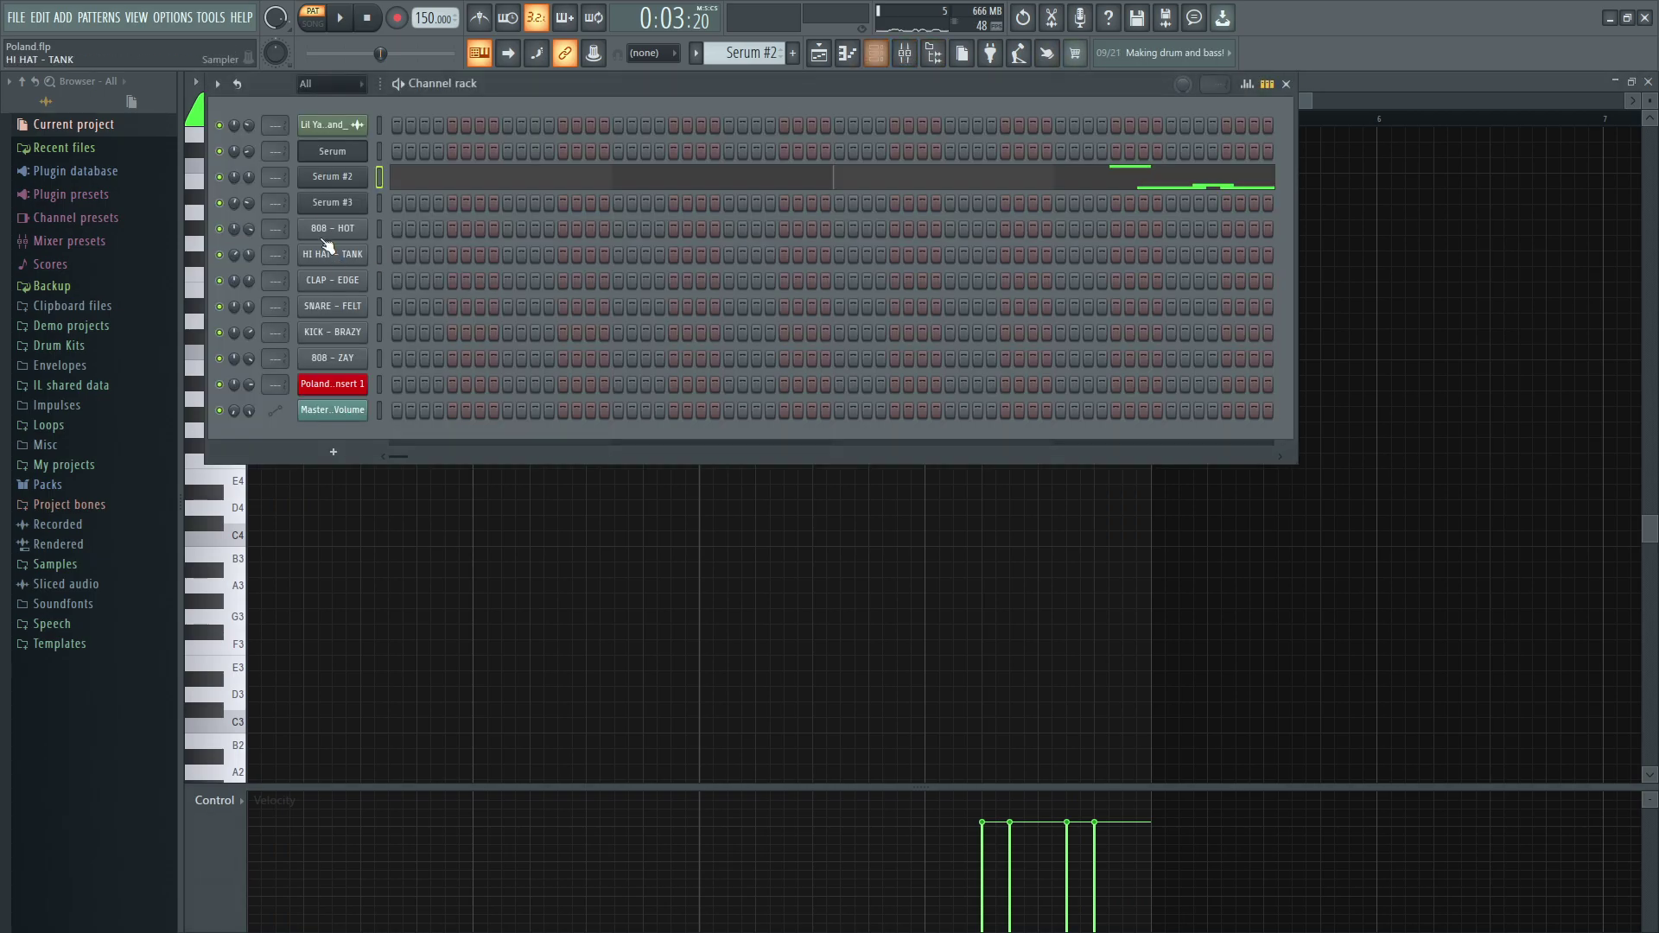
{"action": "left_click", "coordinate": [349, 183]}
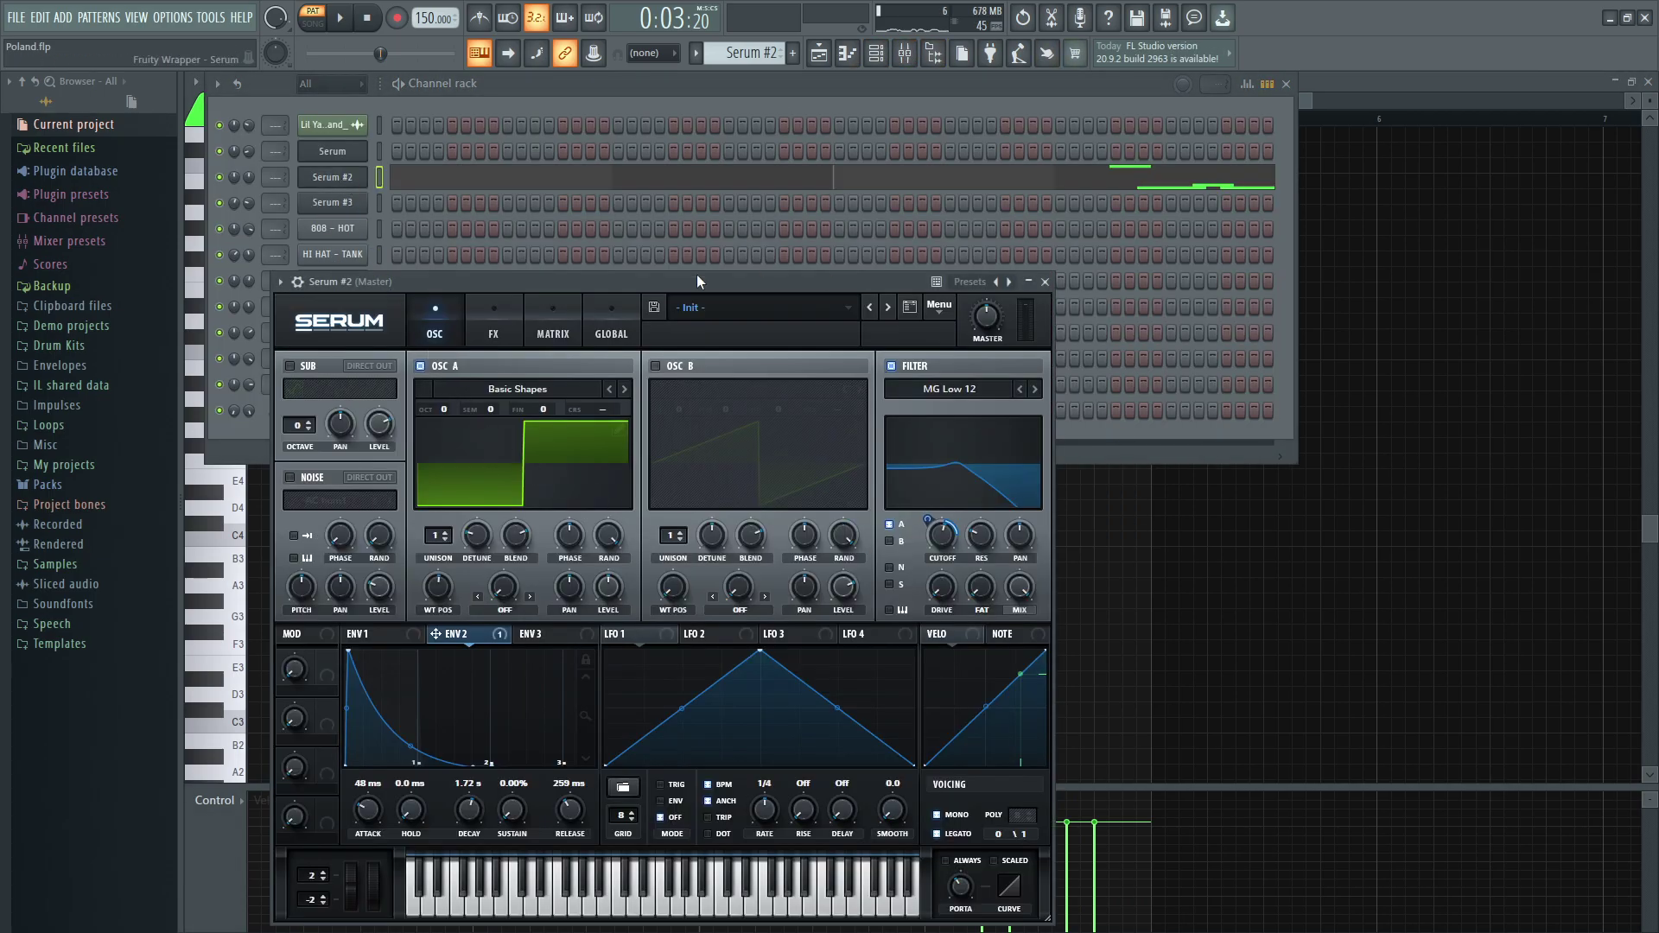
{"action": "left_click", "coordinate": [511, 330]}
{"action": "left_click", "coordinate": [531, 326]}
{"action": "left_click", "coordinate": [484, 320]}
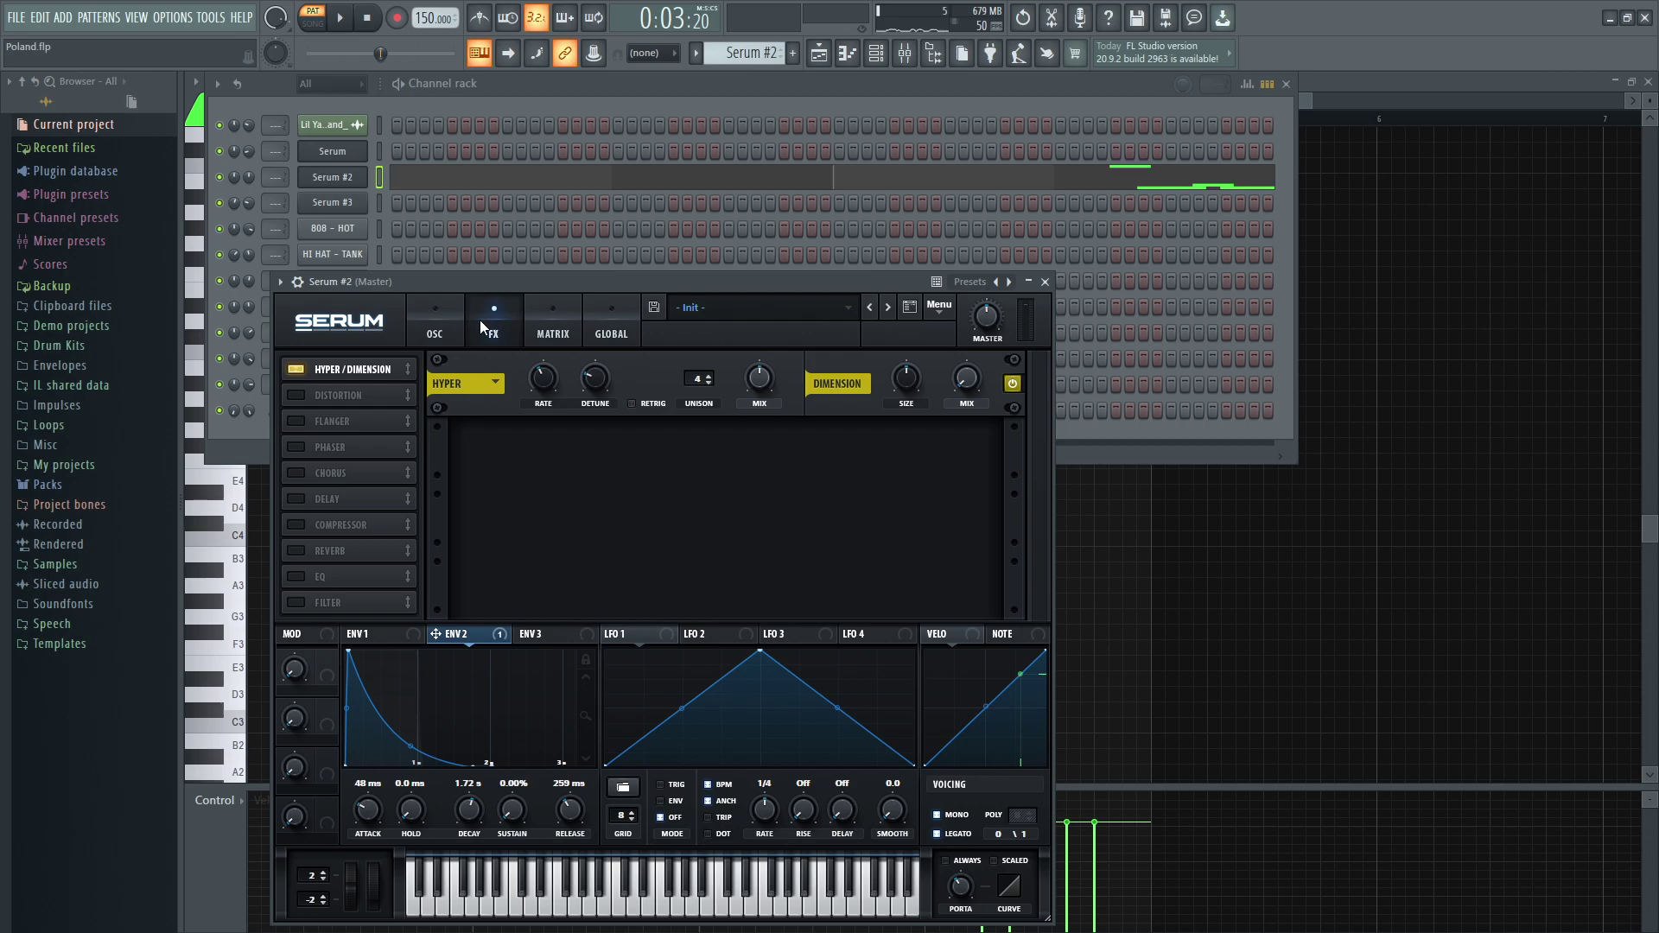
{"action": "left_click", "coordinate": [442, 315]}
{"action": "left_click", "coordinate": [1324, 629]}
{"action": "left_click", "coordinate": [1648, 82]}
{"action": "left_click", "coordinate": [1259, 671]}
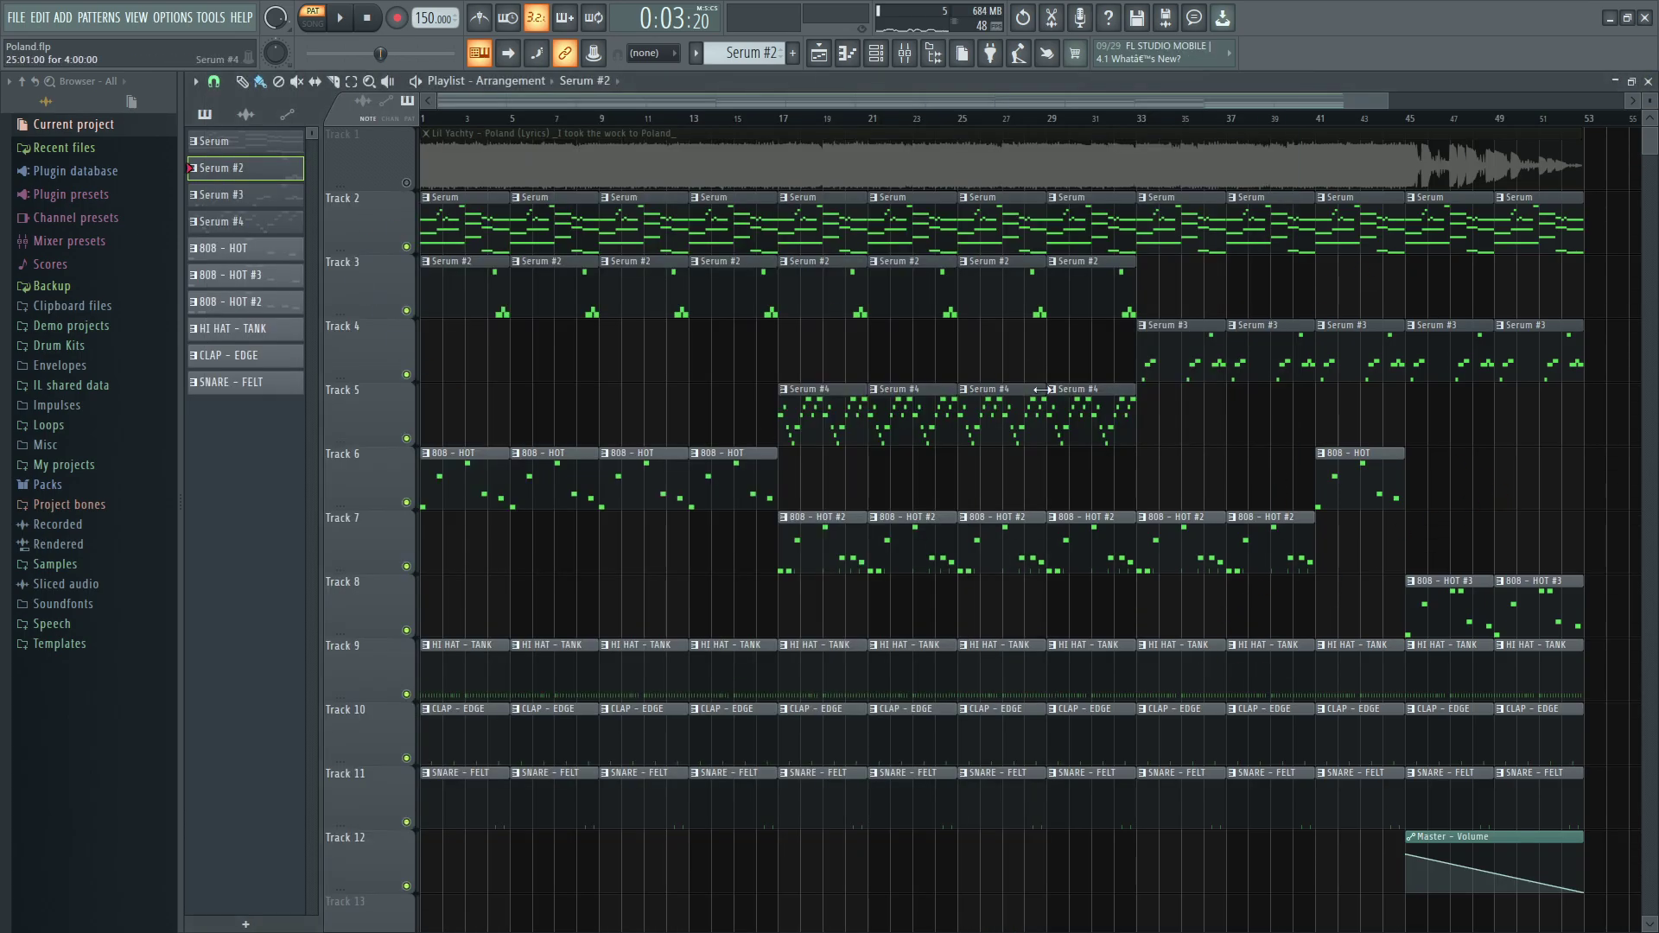
- Play through the Serum #3 pattern from Track 4 in the piano roll and return to the playlist
{"action": "double_click", "coordinate": [1186, 358]}
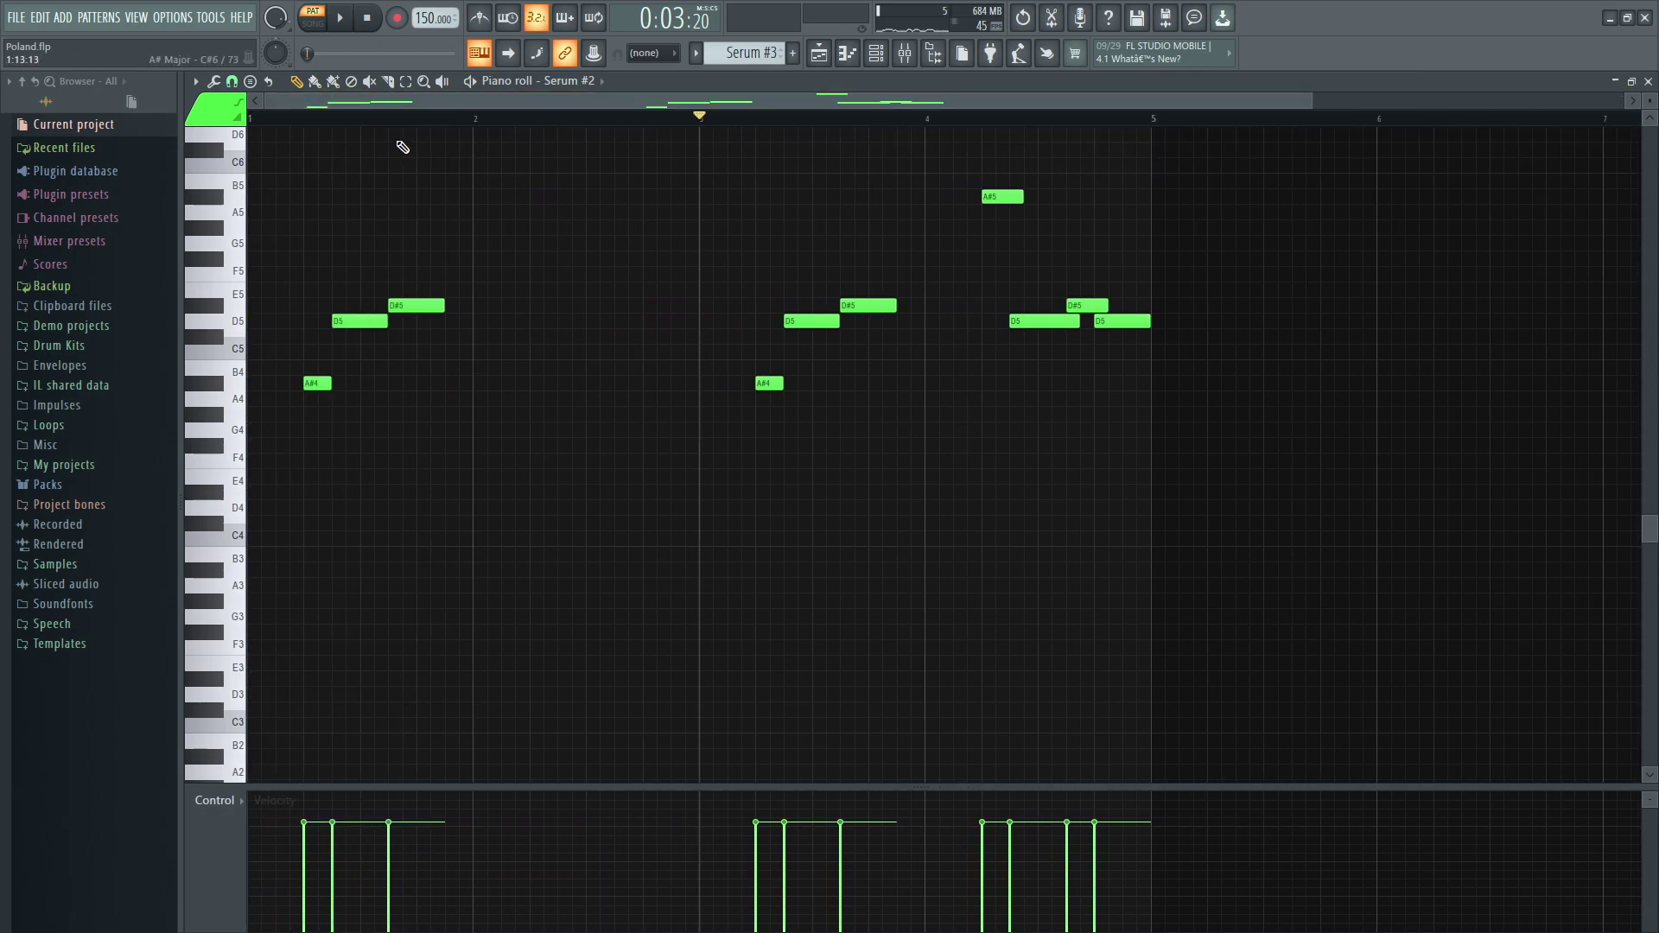
{"action": "key", "text": "space"}
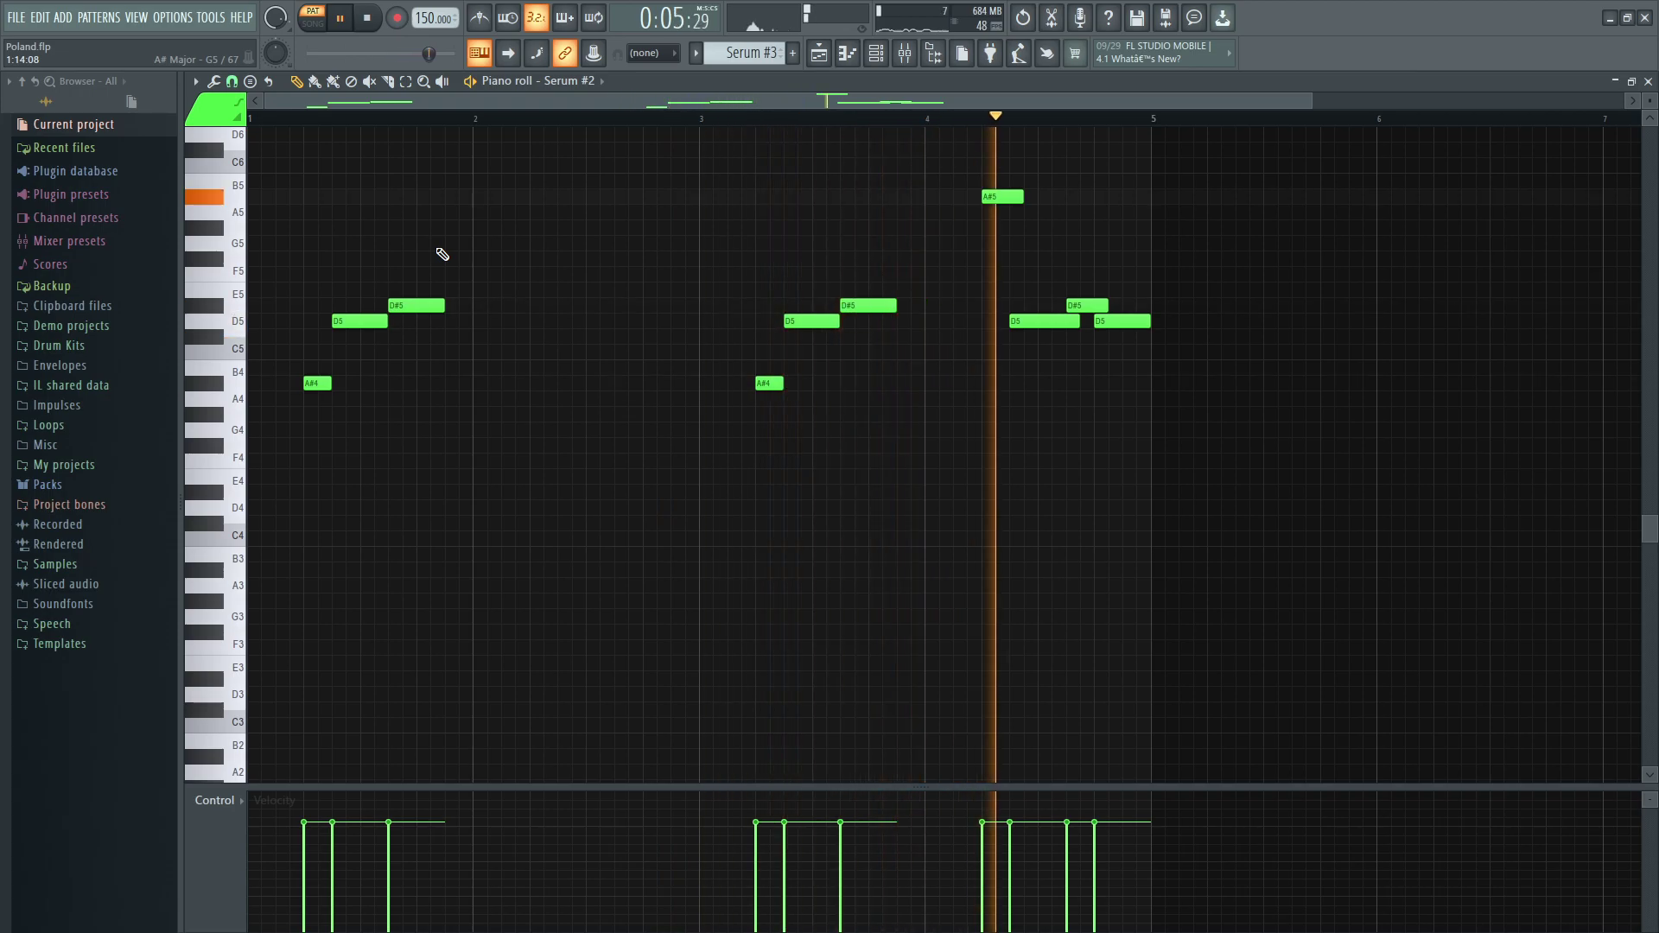
{"action": "key", "text": "space"}
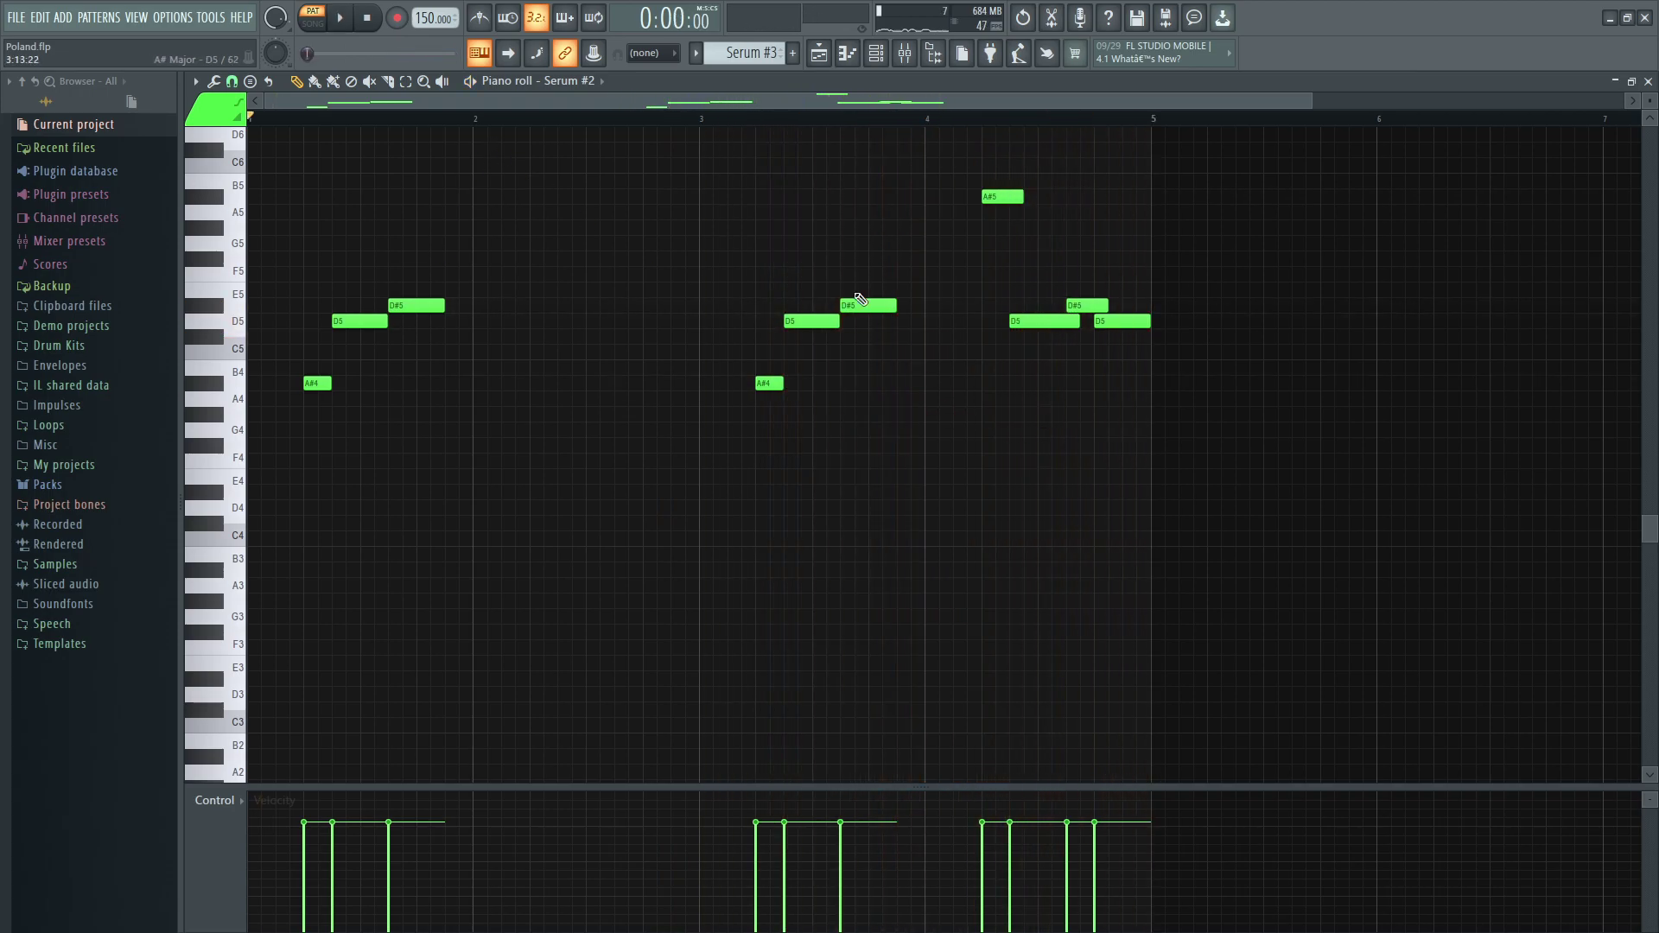
{"action": "left_click", "coordinate": [876, 54]}
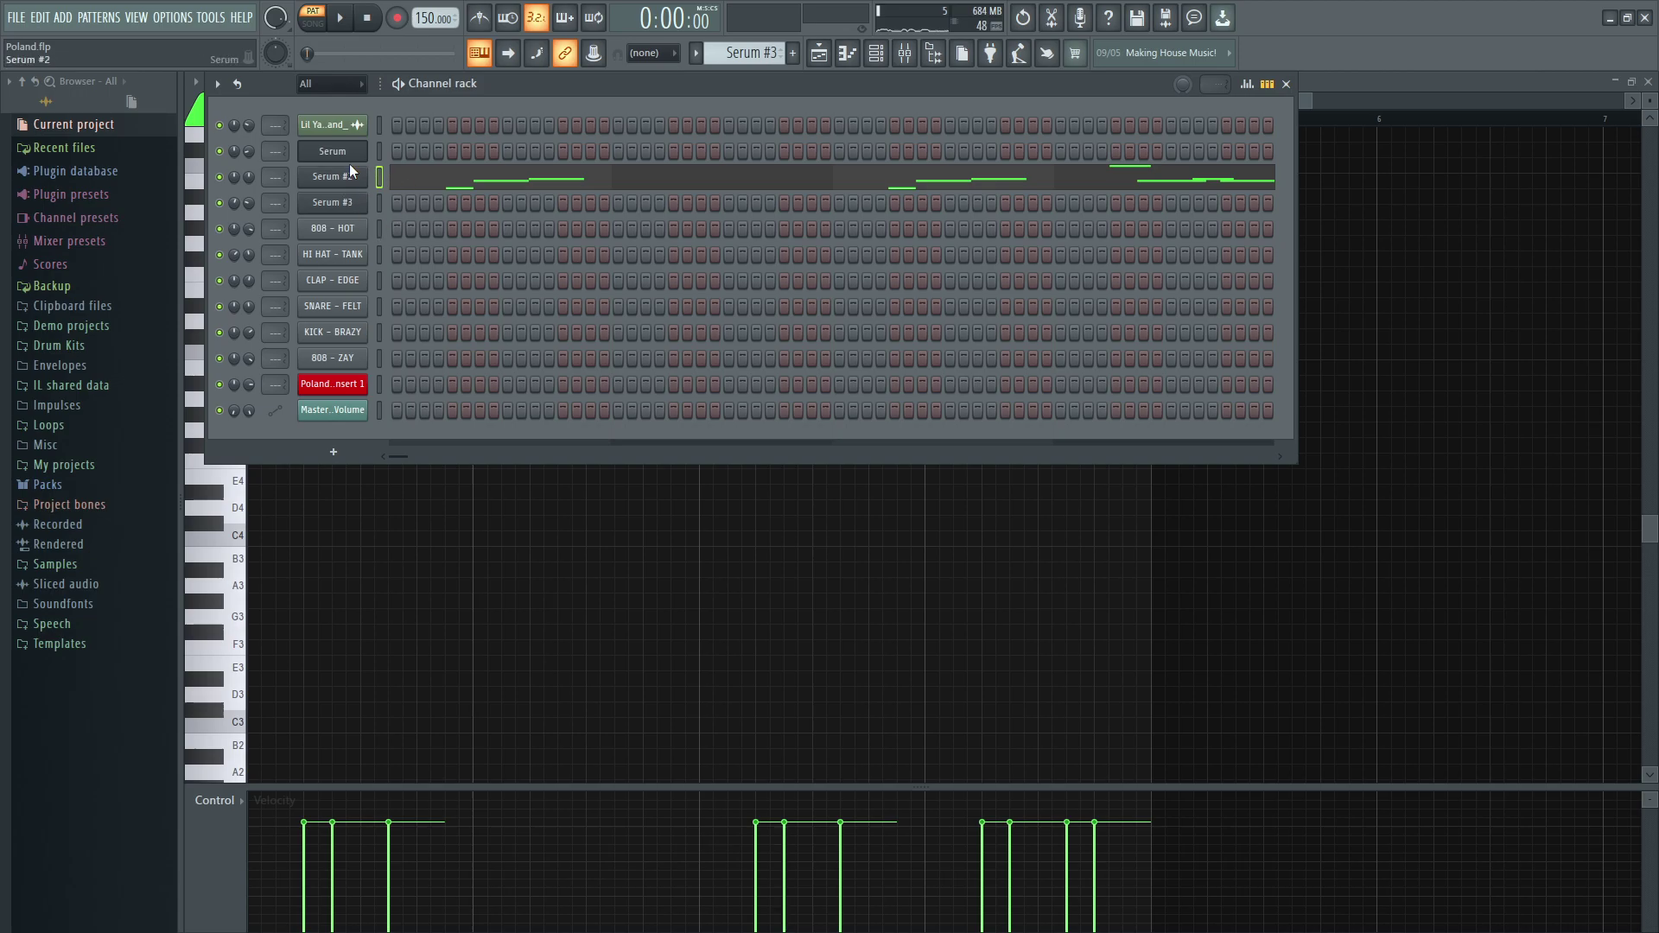
{"action": "key", "text": "F6"}
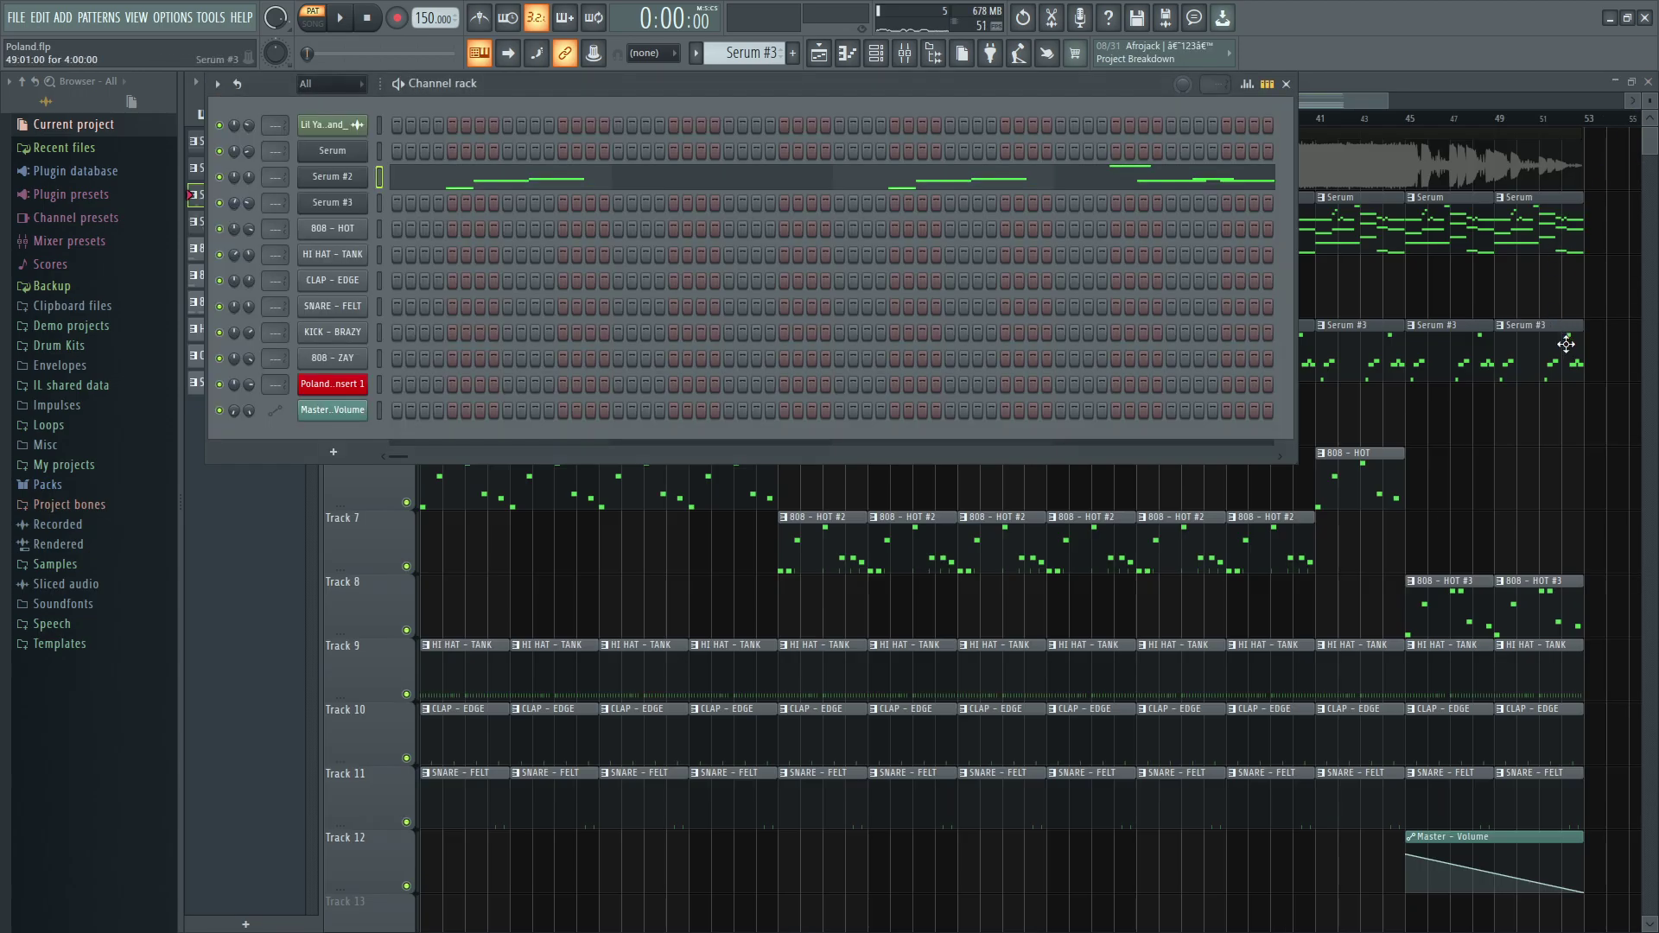
{"action": "key", "text": "F6"}
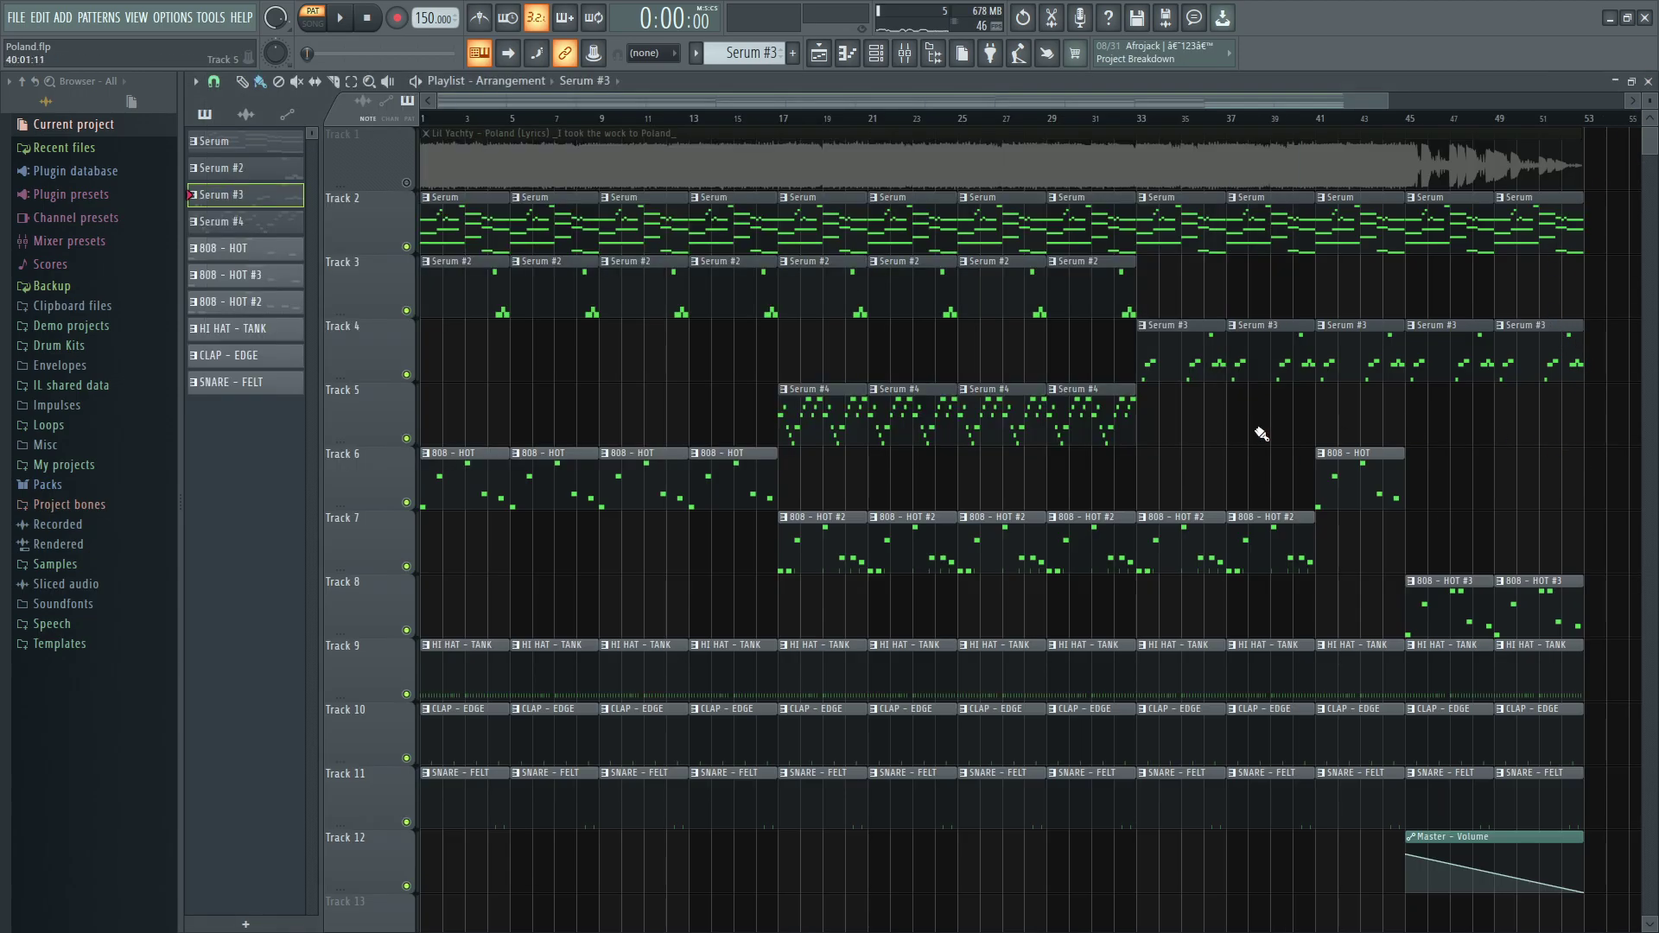
- Open the Serum #4 pattern from Track 5 in the piano roll and play through its melody
{"action": "double_click", "coordinate": [815, 420]}
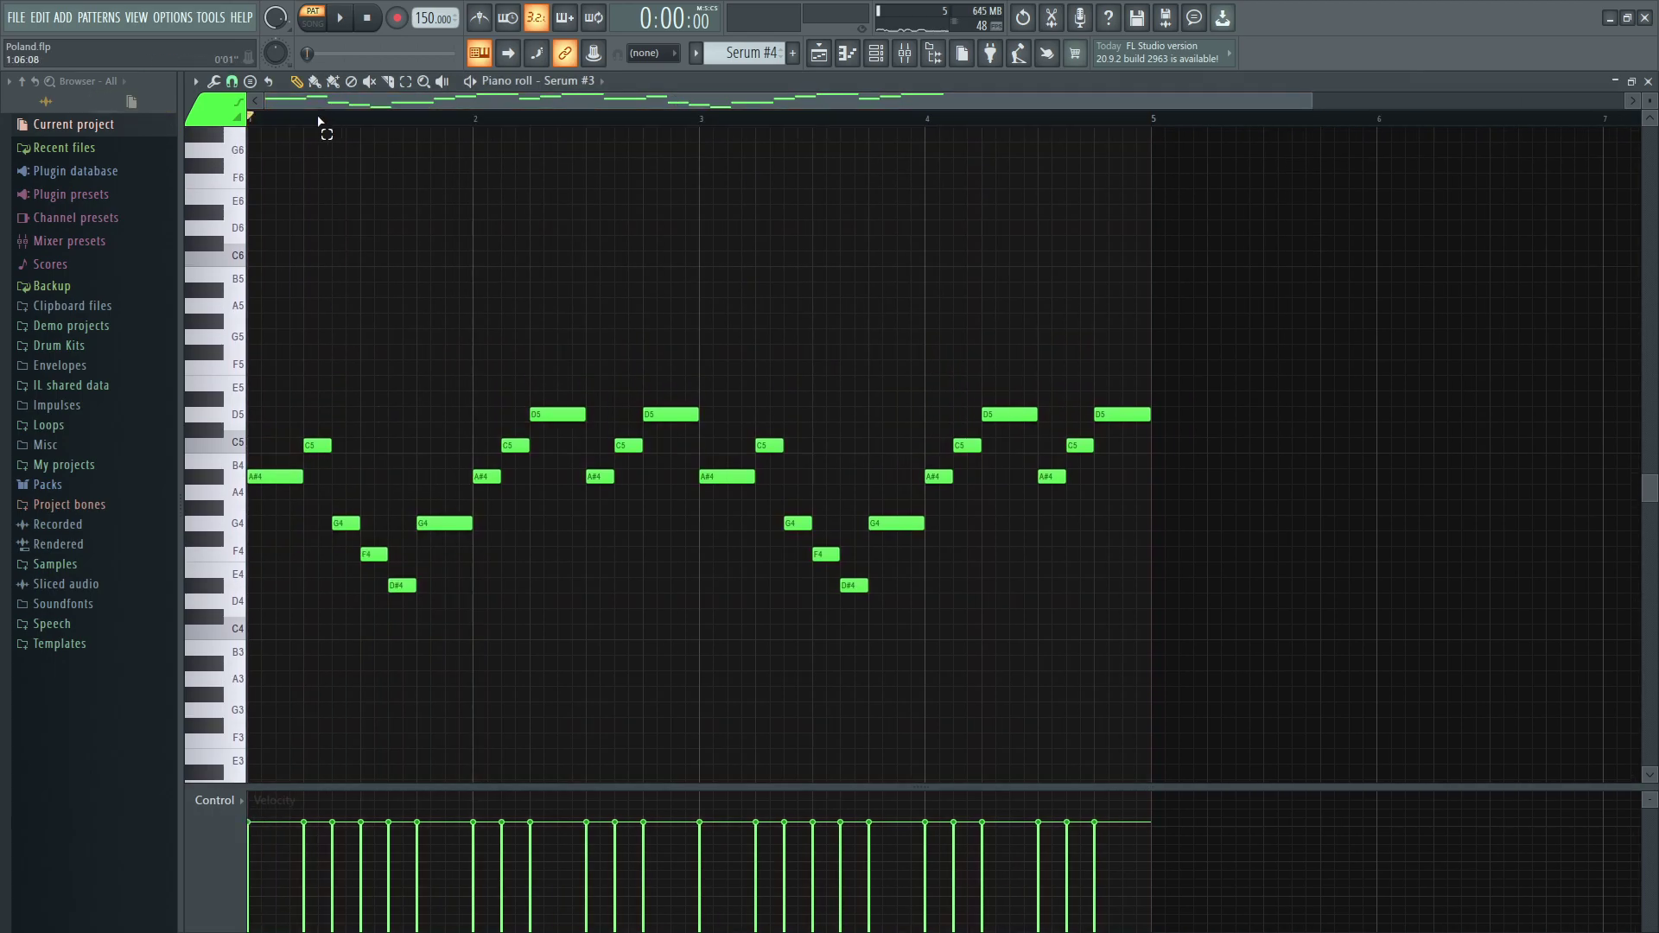
{"action": "key", "text": "space"}
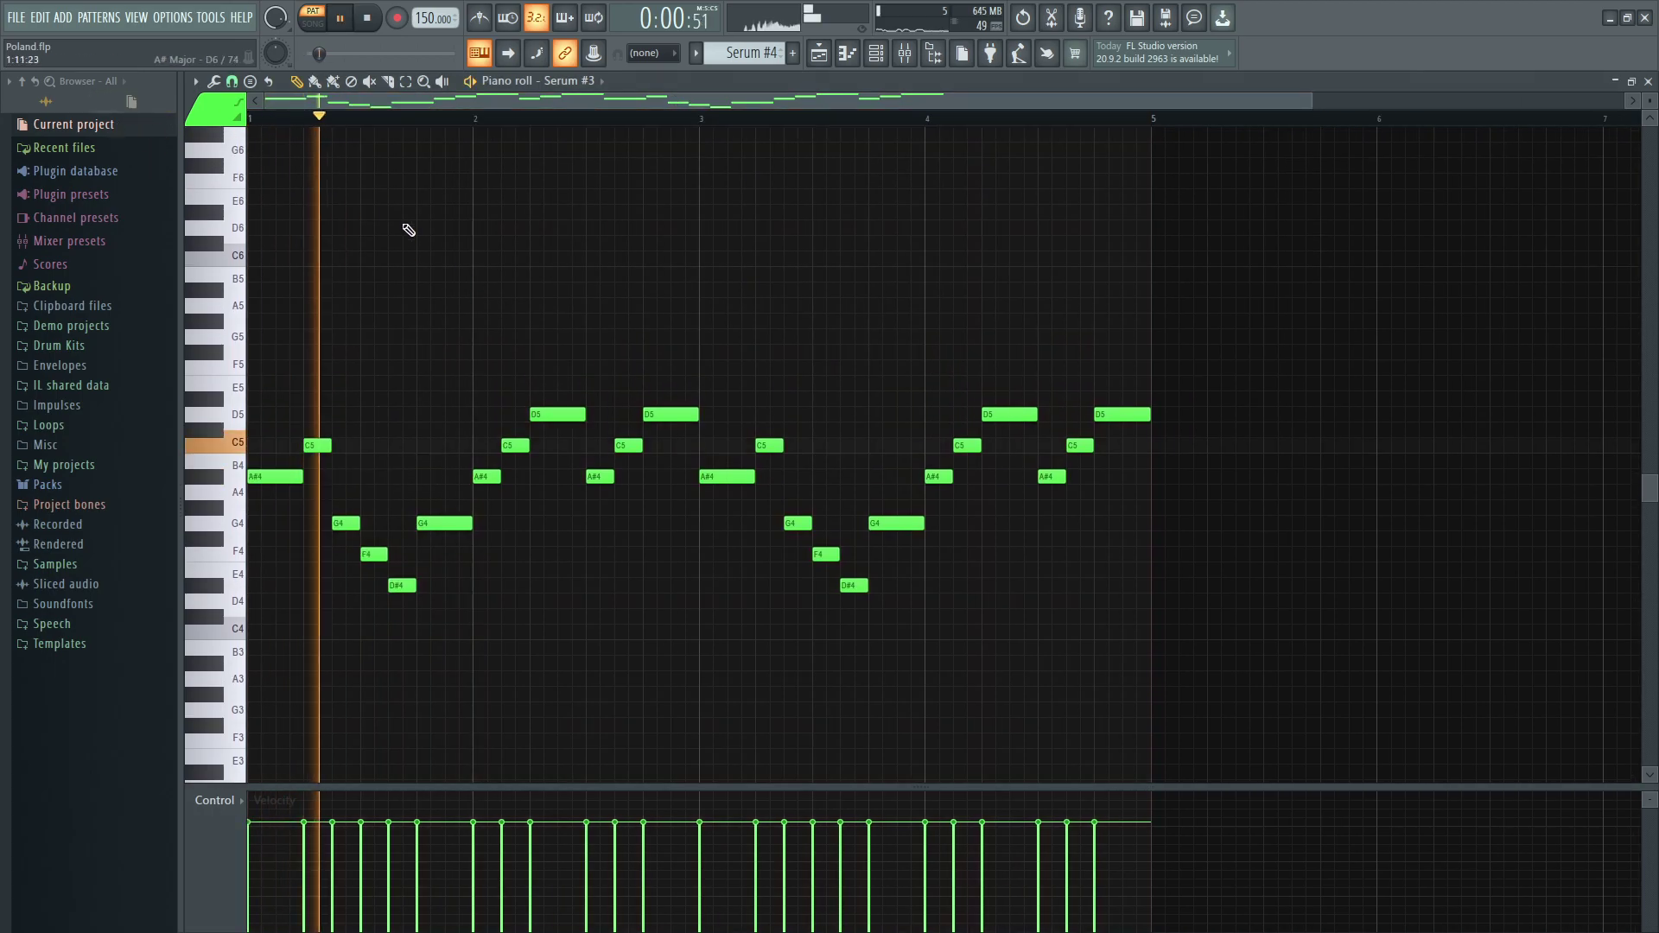
{"action": "scroll", "coordinate": [455, 285], "scroll_direction": "down", "scroll_amount": 2}
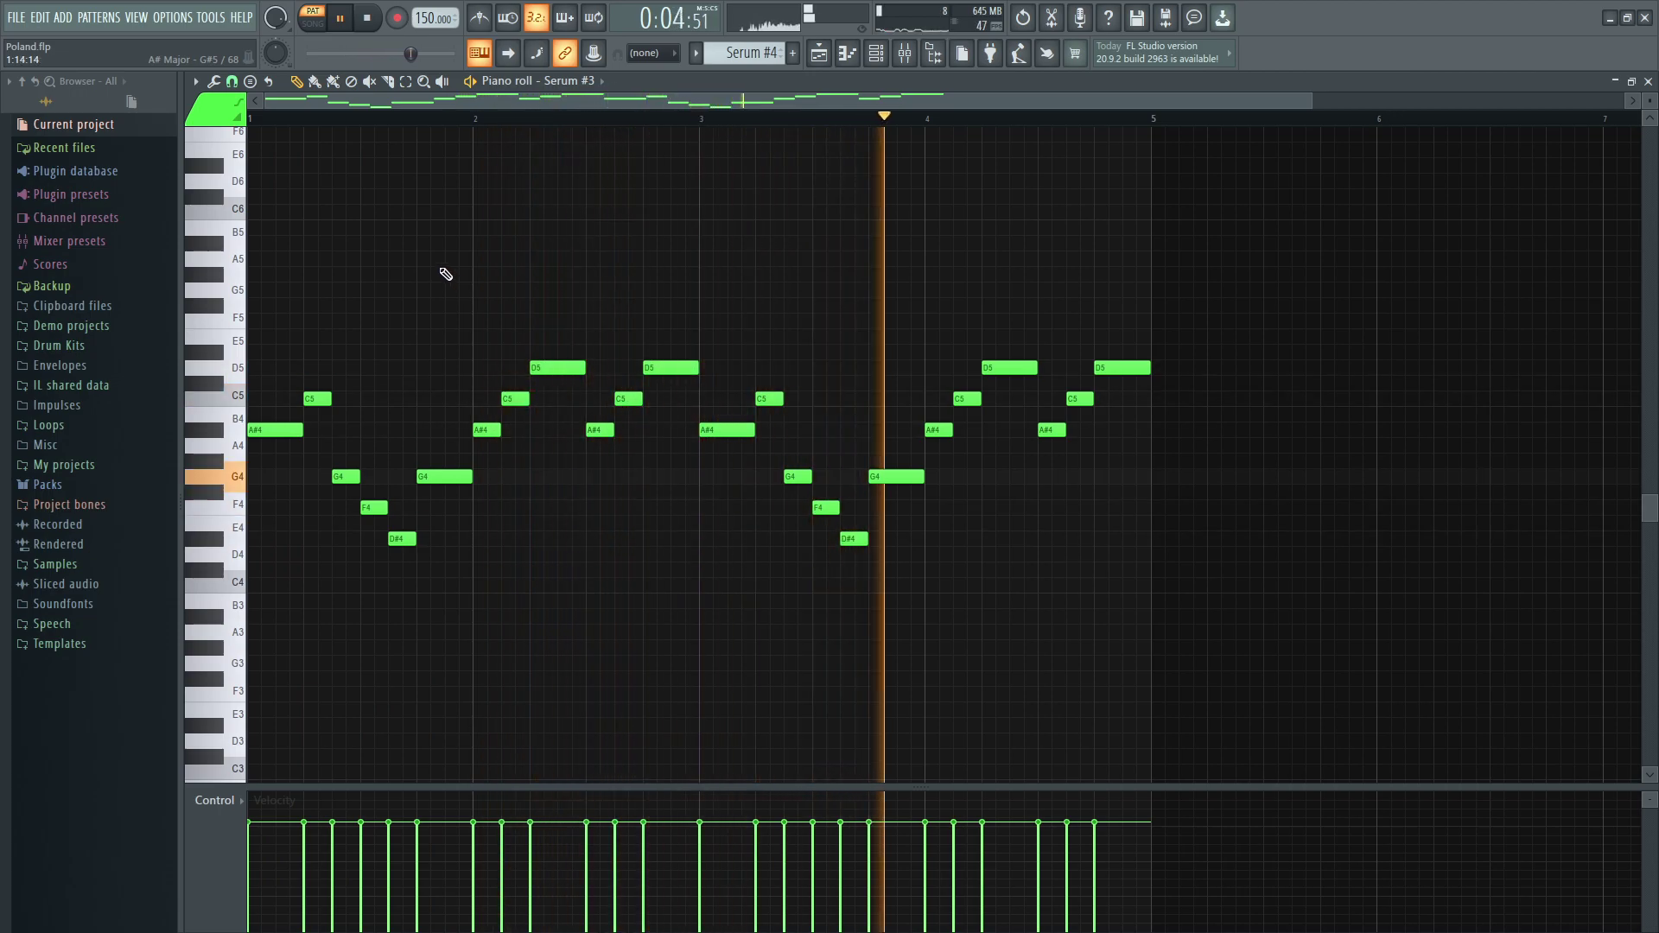
{"action": "key", "text": "space"}
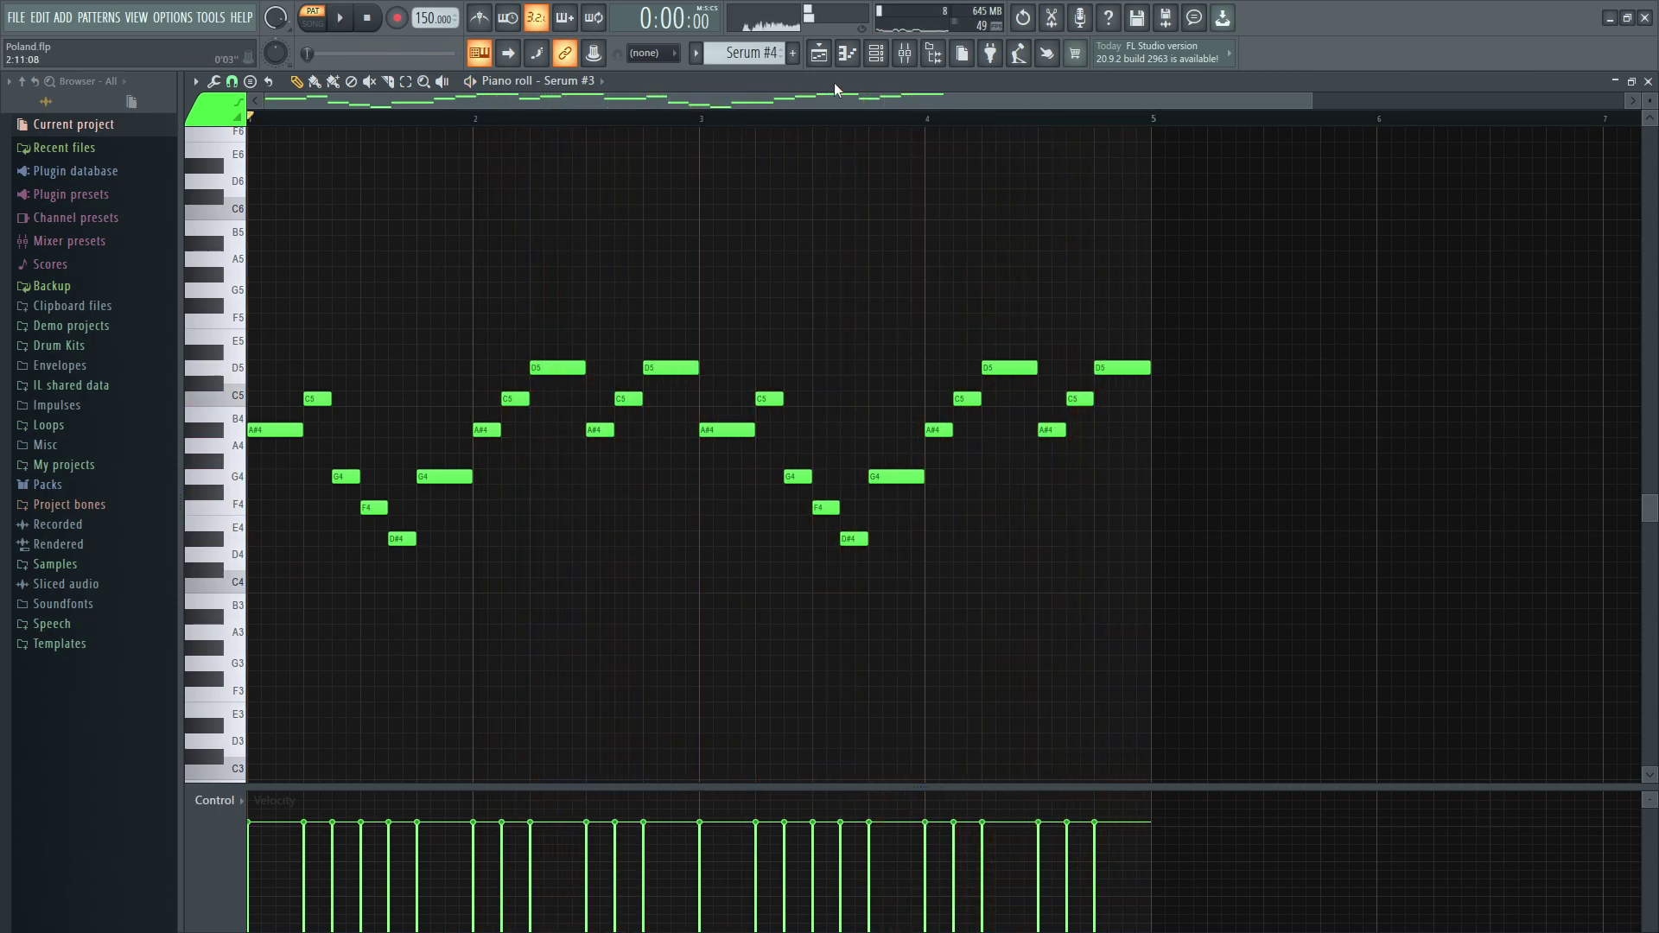
- Inspect the Serum #3 channel's synth settings, including its oscillators and effects, and return to the playlist
{"action": "left_click", "coordinate": [886, 55]}
{"action": "left_click", "coordinate": [356, 207]}
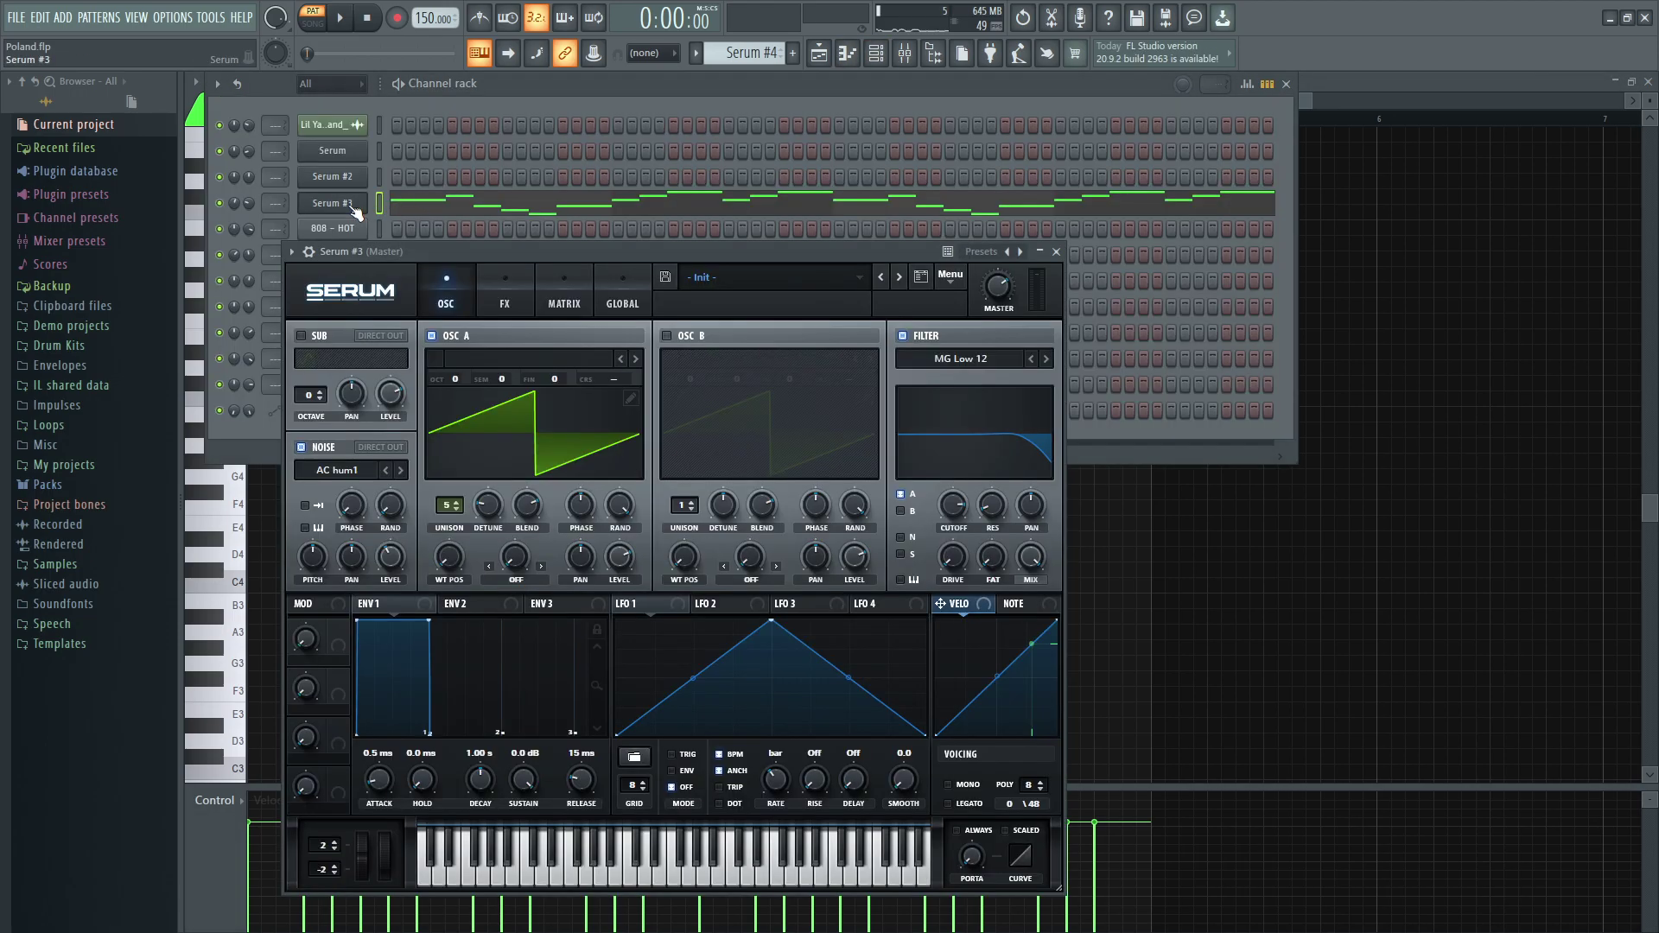
{"action": "left_click", "coordinate": [522, 288]}
{"action": "left_click", "coordinate": [621, 289]}
{"action": "left_click", "coordinate": [493, 281]}
{"action": "left_click", "coordinate": [472, 274]}
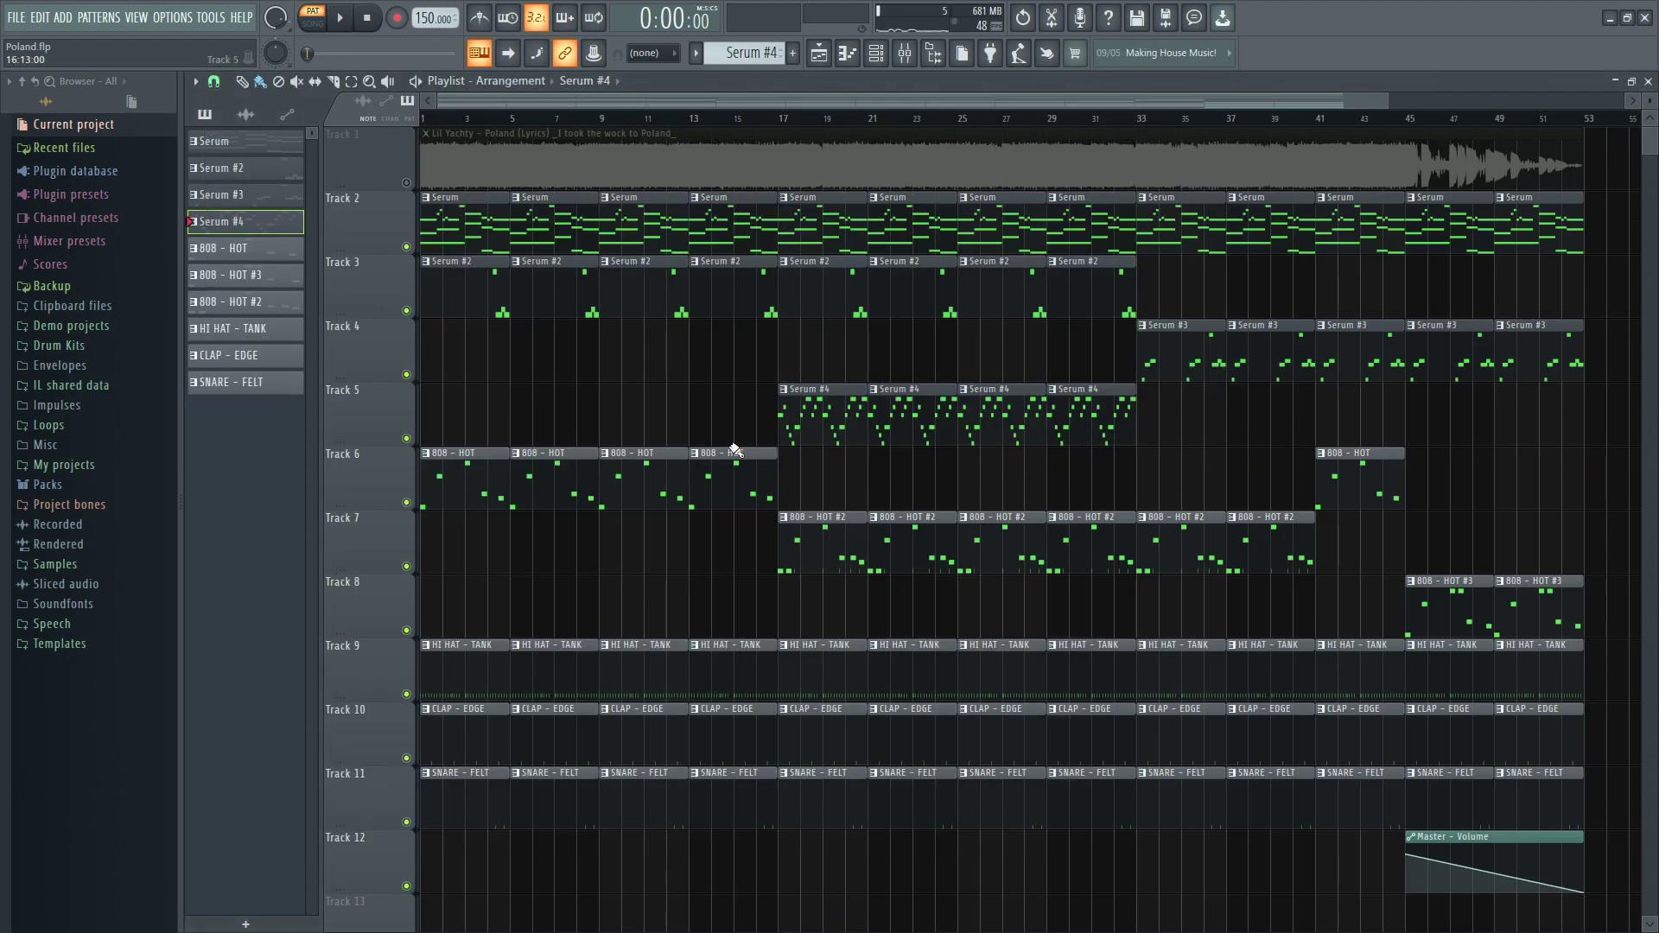
- Play through the 808 - HOT pattern from Track 6 in the piano roll and return to the playlist
{"action": "double_click", "coordinate": [517, 467]}
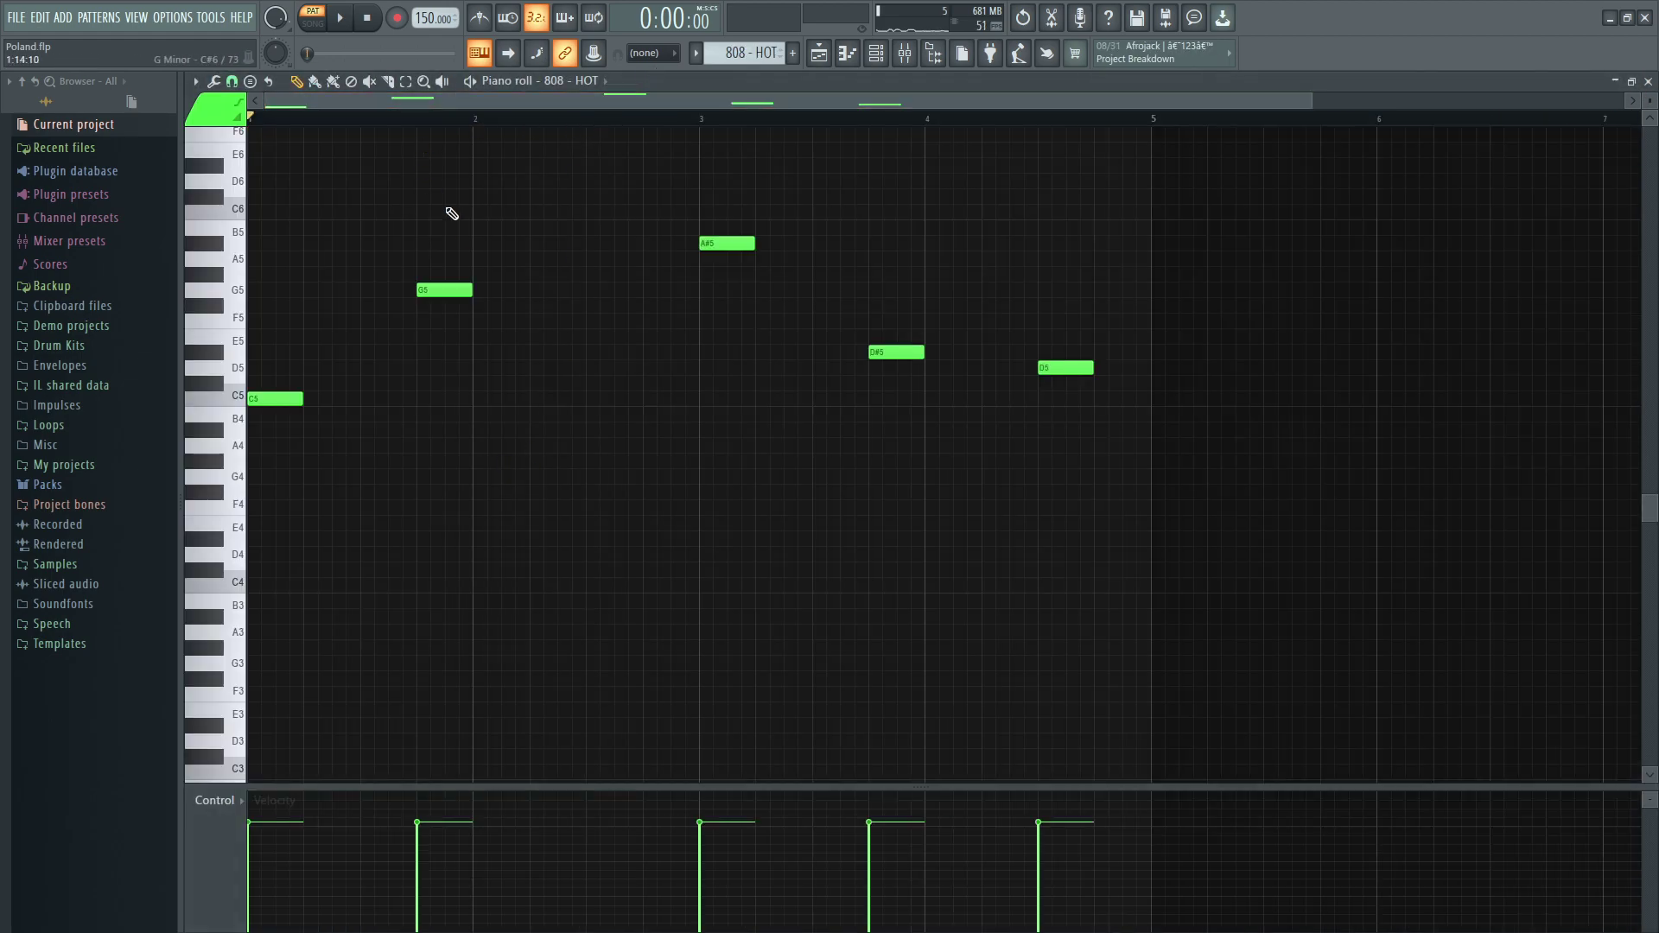
{"action": "key", "text": "space"}
{"action": "scroll", "coordinate": [449, 214], "scroll_direction": "up", "scroll_amount": 2}
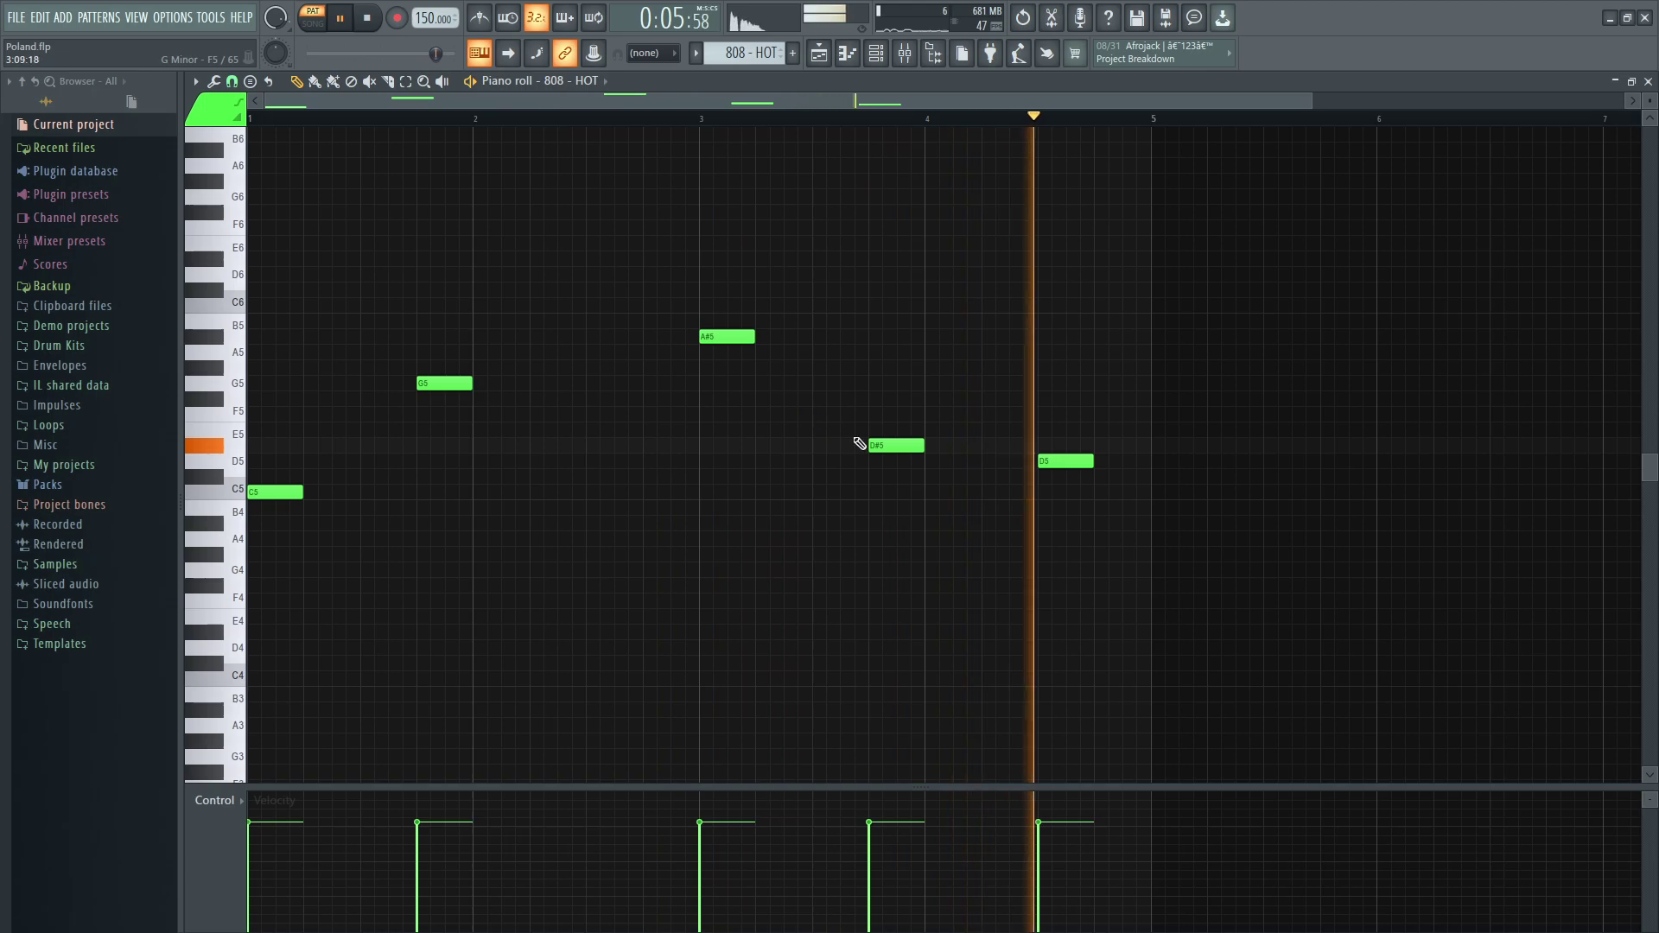
{"action": "key", "text": "space"}
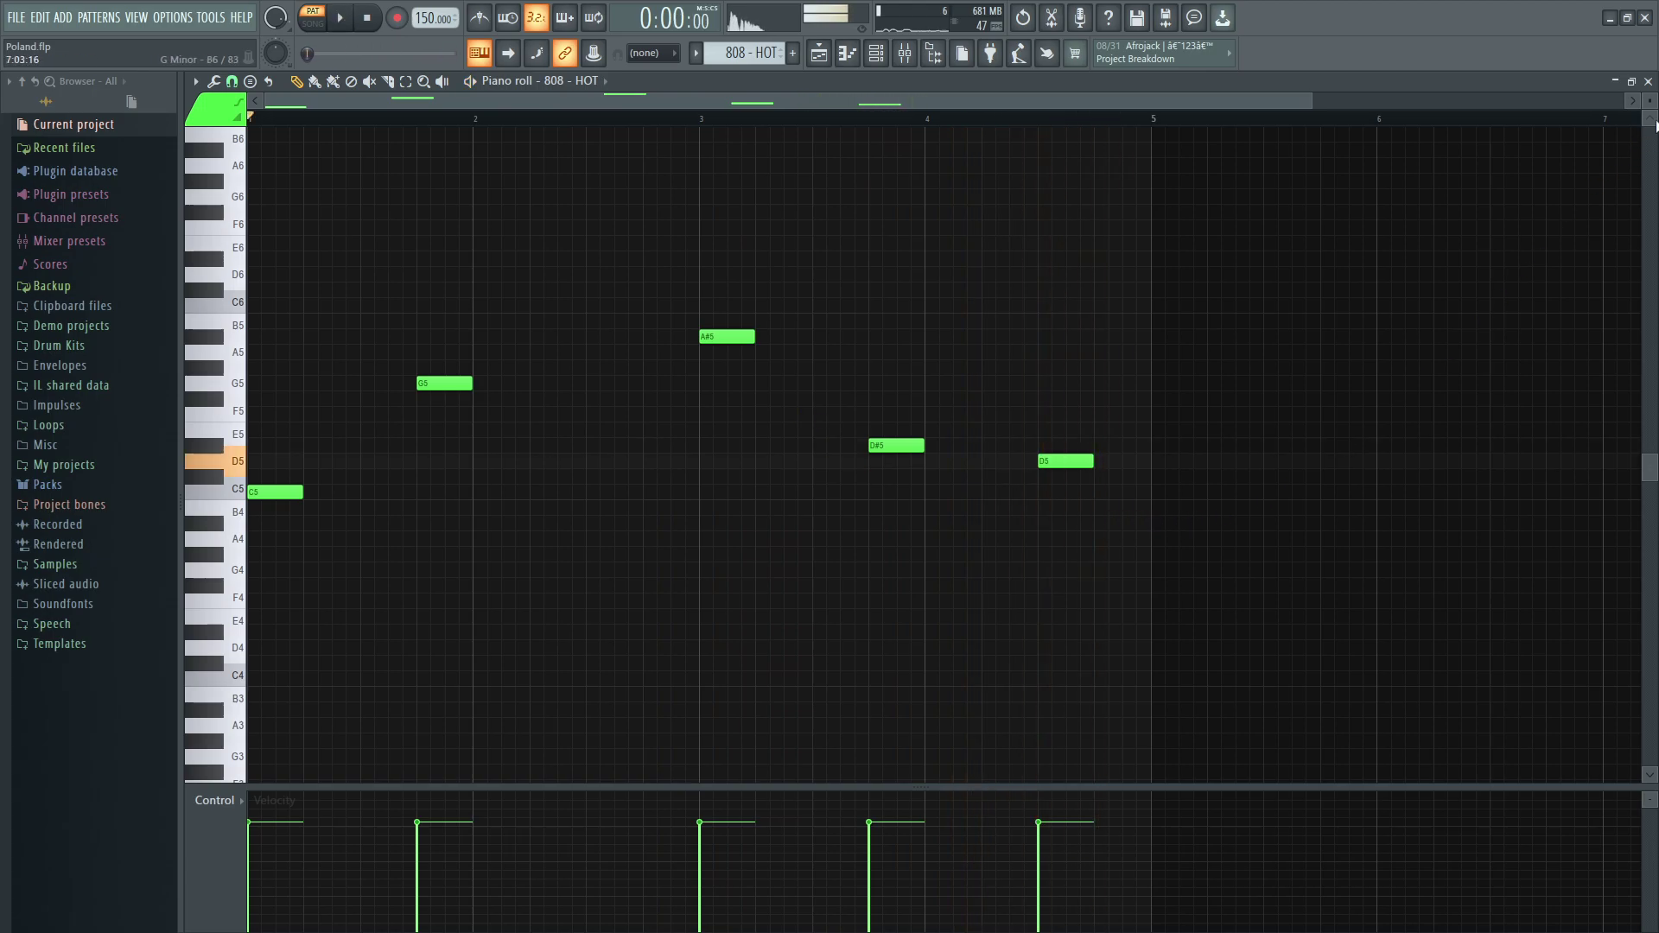
{"action": "left_click", "coordinate": [1650, 82]}
{"action": "key", "text": "Escape"}
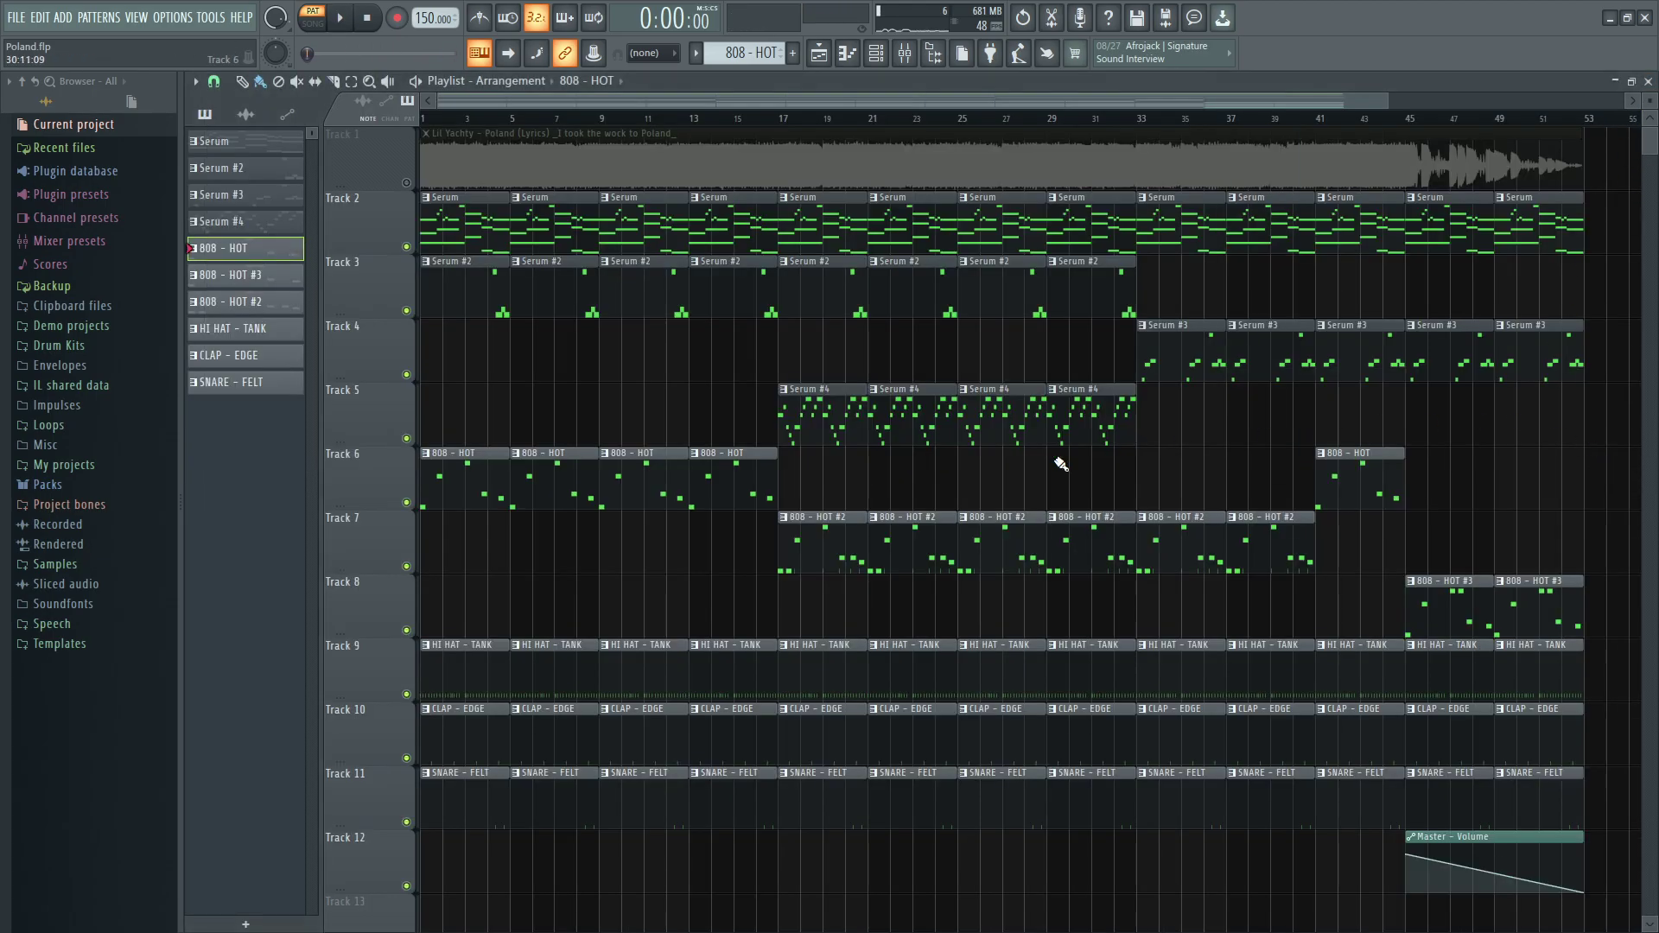
- Play the 808 - HOT #2 pattern from Track 7, viewing both its 808 notes and its KICK - BRAZY notes
{"action": "double_click", "coordinate": [832, 534]}
{"action": "left_click_drag", "start_coordinate": [661, 103], "coordinate": [271, 122]}
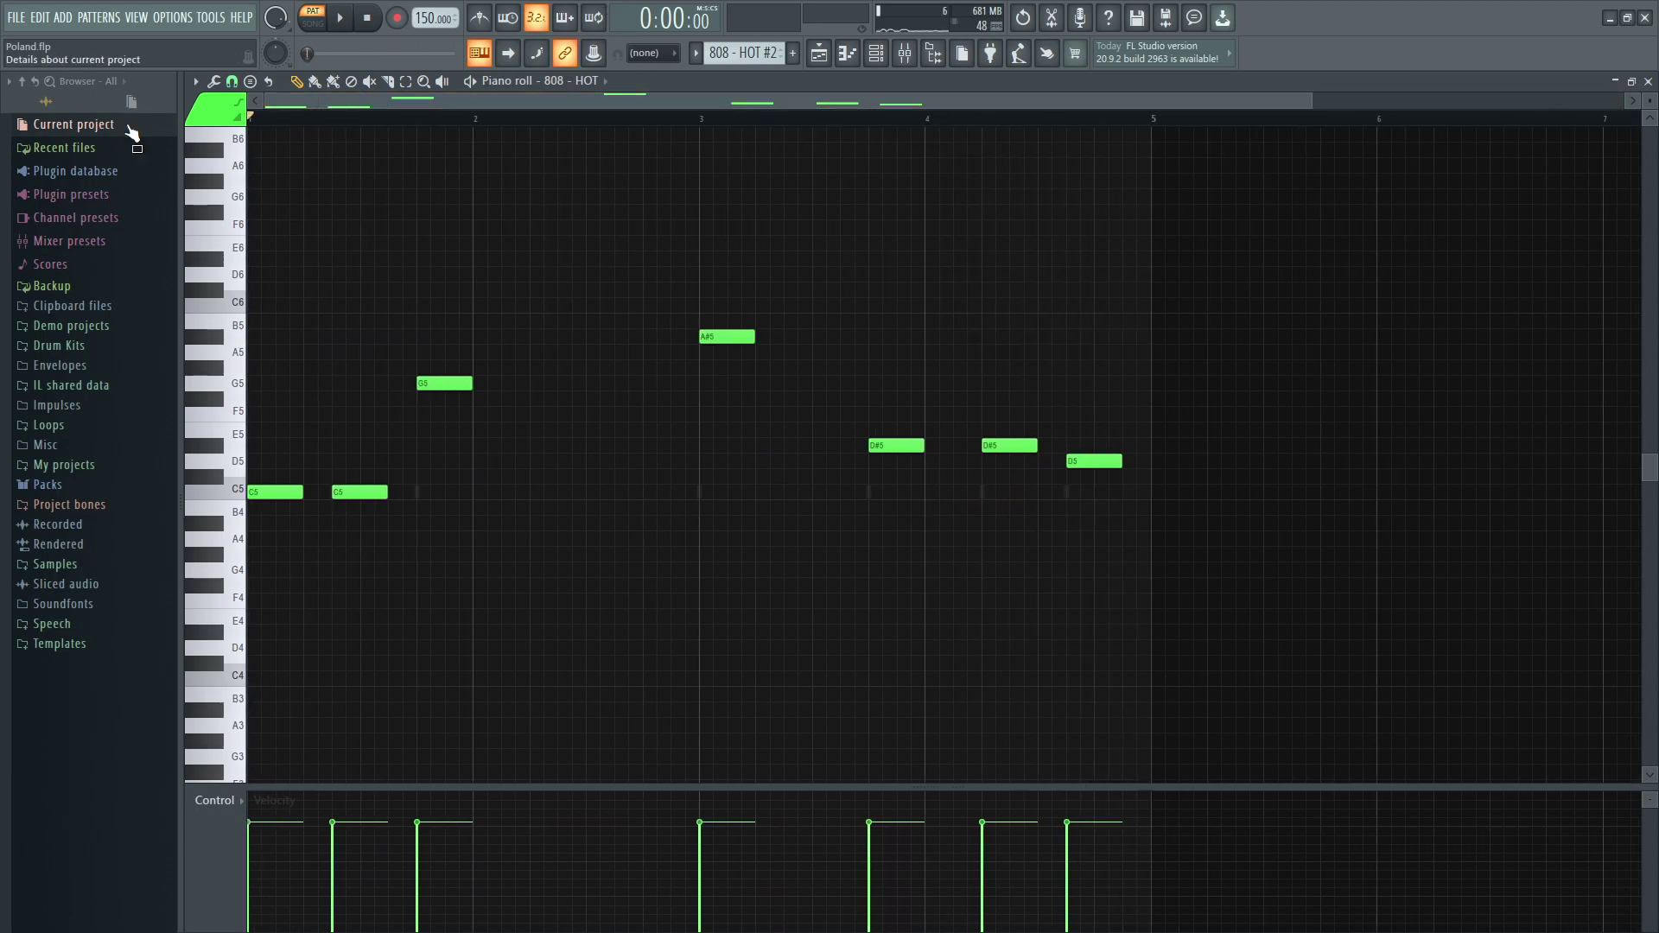
{"action": "key", "text": "space"}
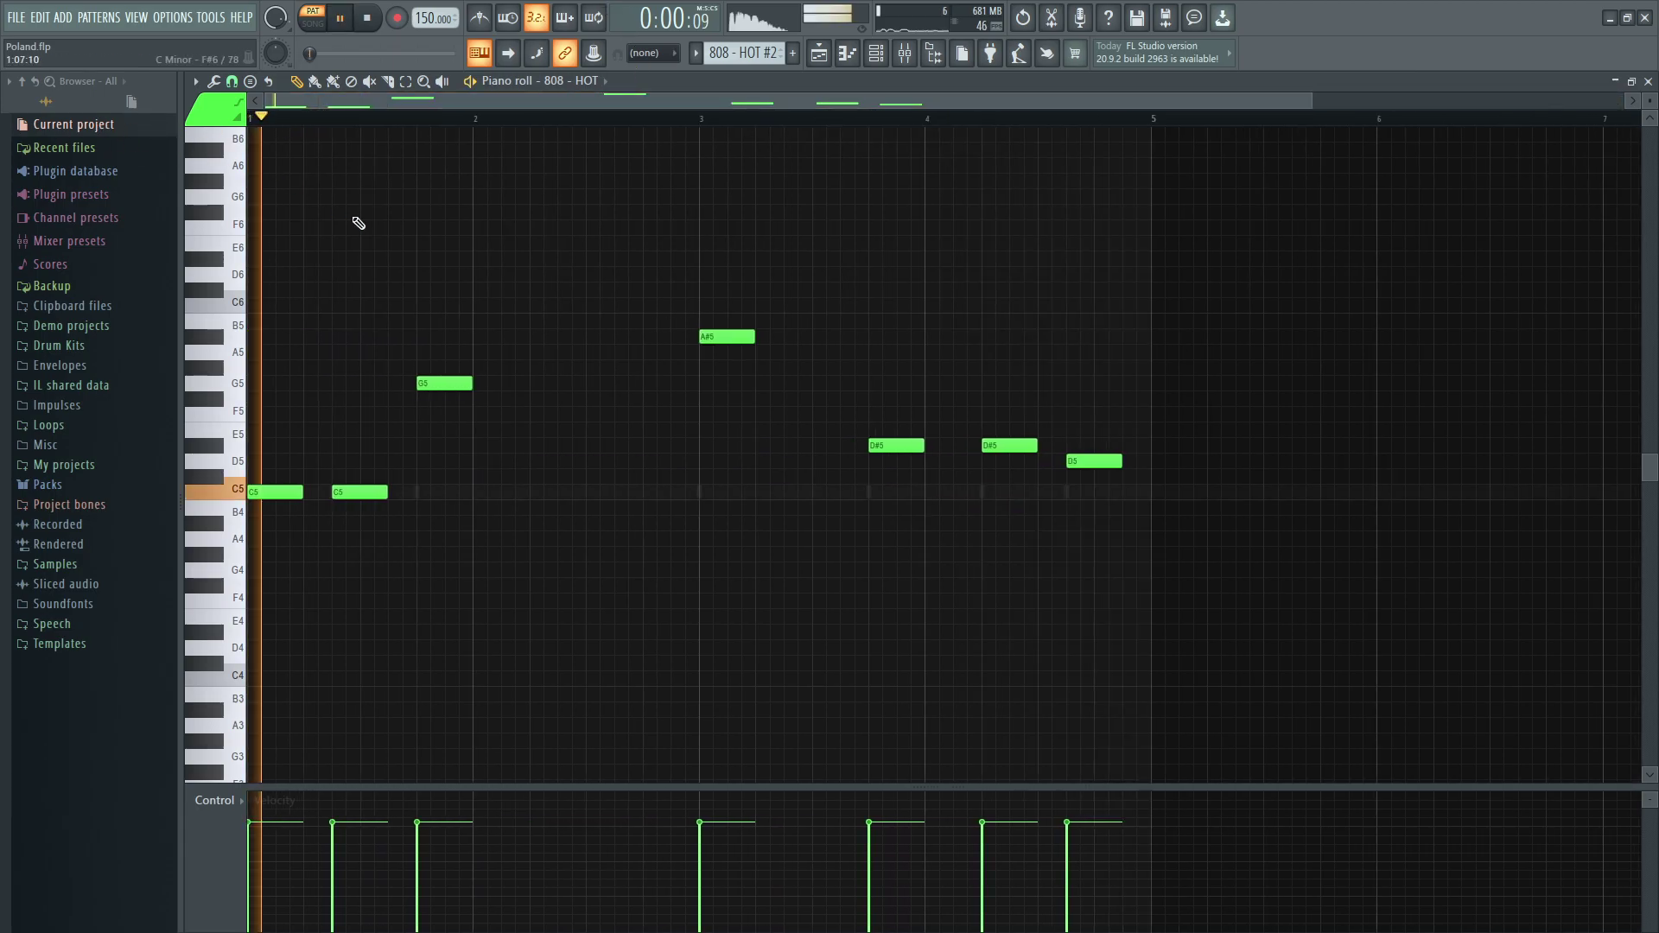
{"action": "right_click", "coordinate": [416, 493]}
{"action": "right_click", "coordinate": [417, 493]}
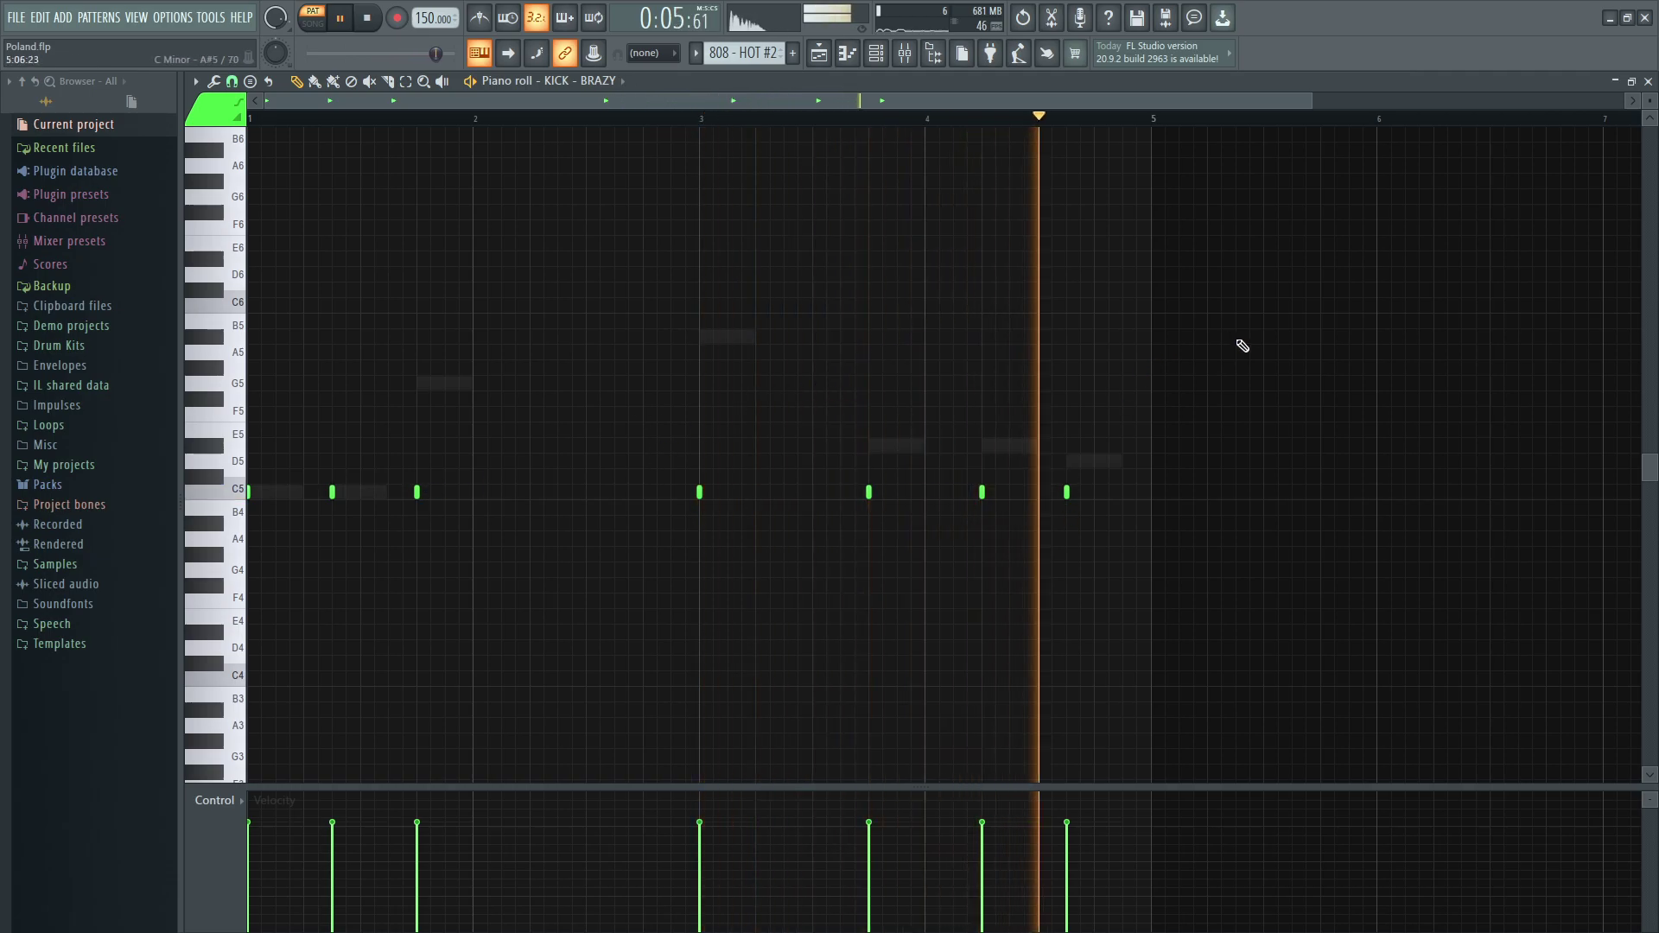
{"action": "key", "text": "space"}
{"action": "left_click", "coordinate": [1649, 80]}
{"action": "left_click", "coordinate": [1641, 421]}
- Play through the 808 - HOT #3 pattern from Track 8 in the piano roll and return to the playlist
{"action": "double_click", "coordinate": [1463, 613]}
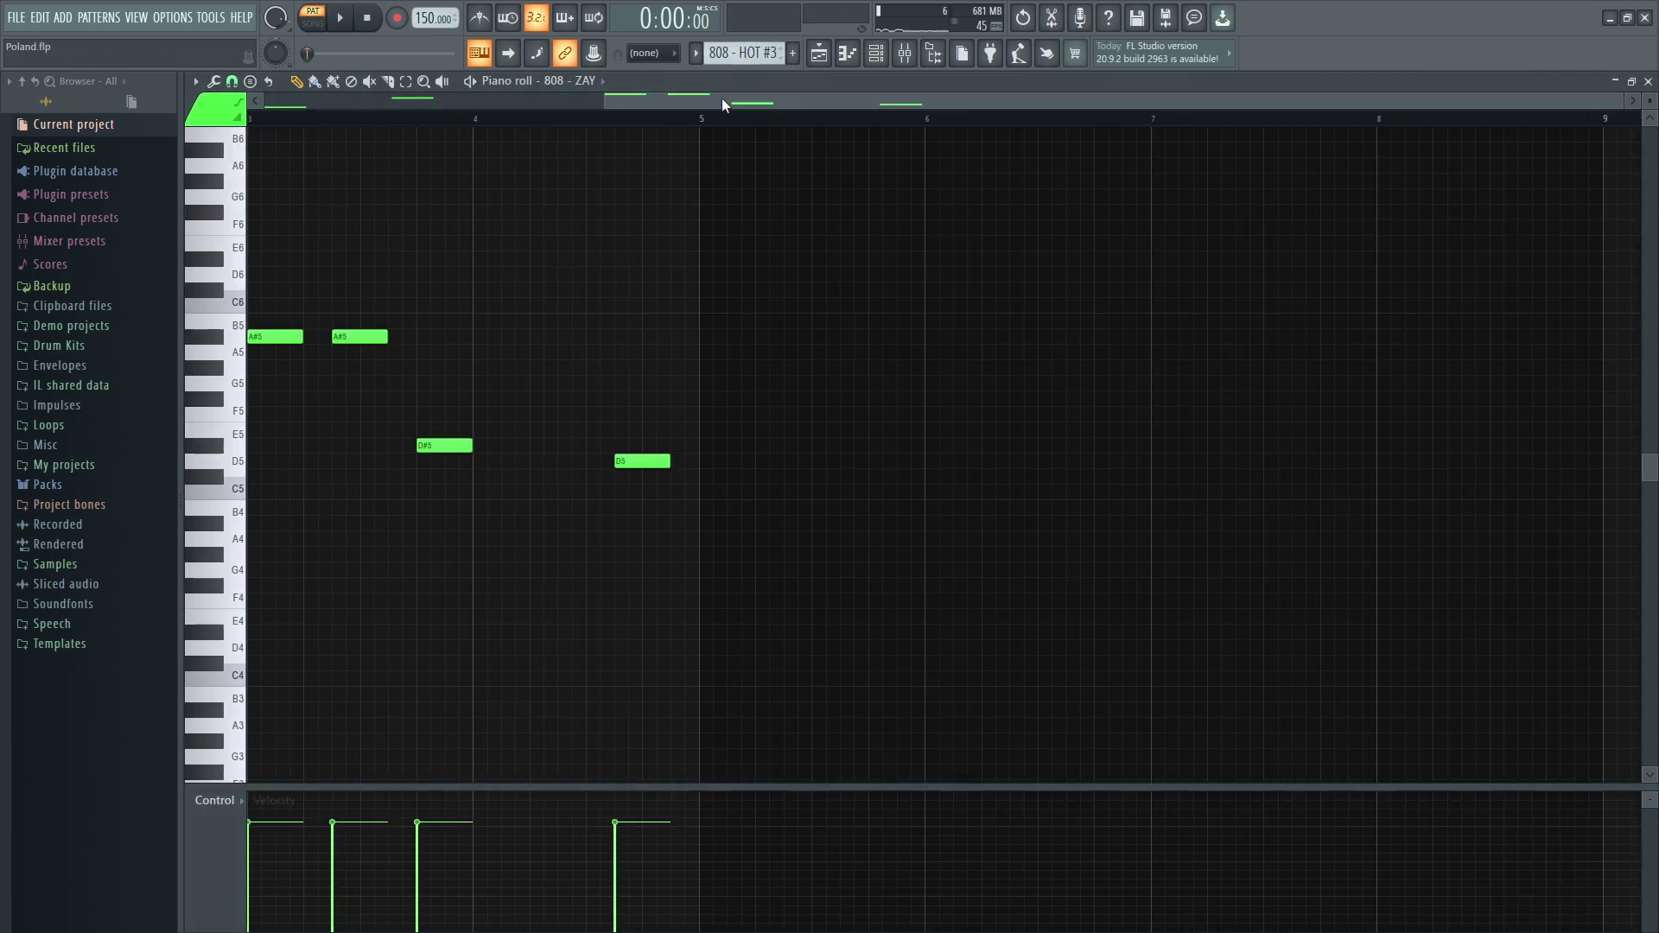
{"action": "left_click_drag", "start_coordinate": [723, 104], "coordinate": [382, 110]}
{"action": "key", "text": "space"}
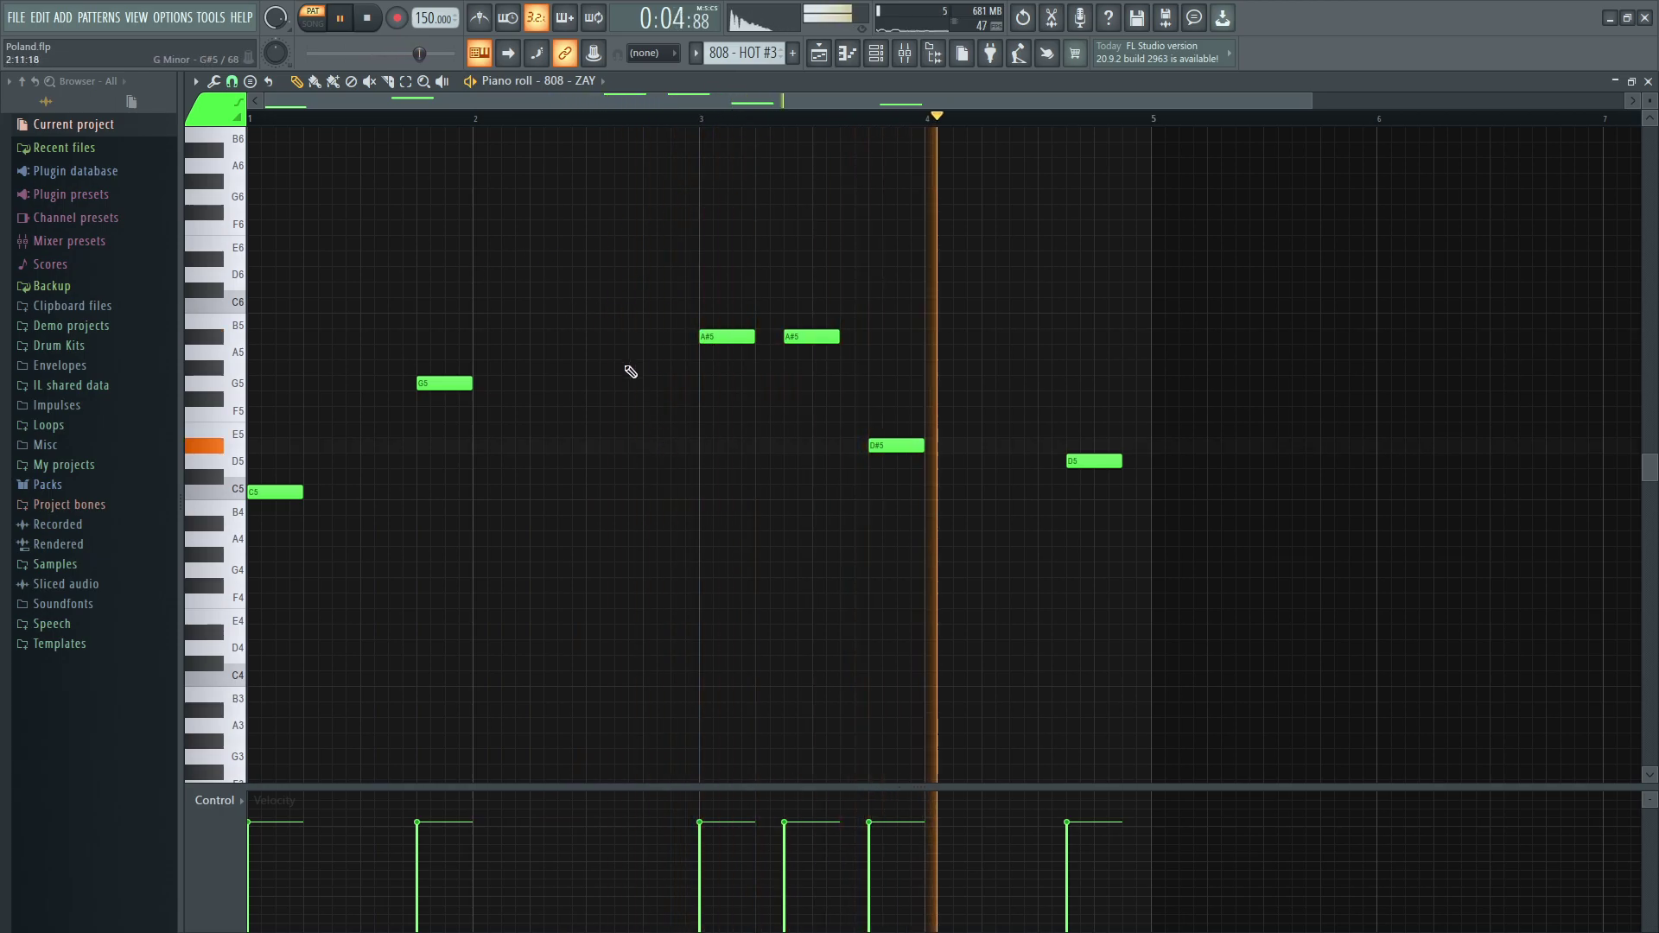
{"action": "key", "text": "space"}
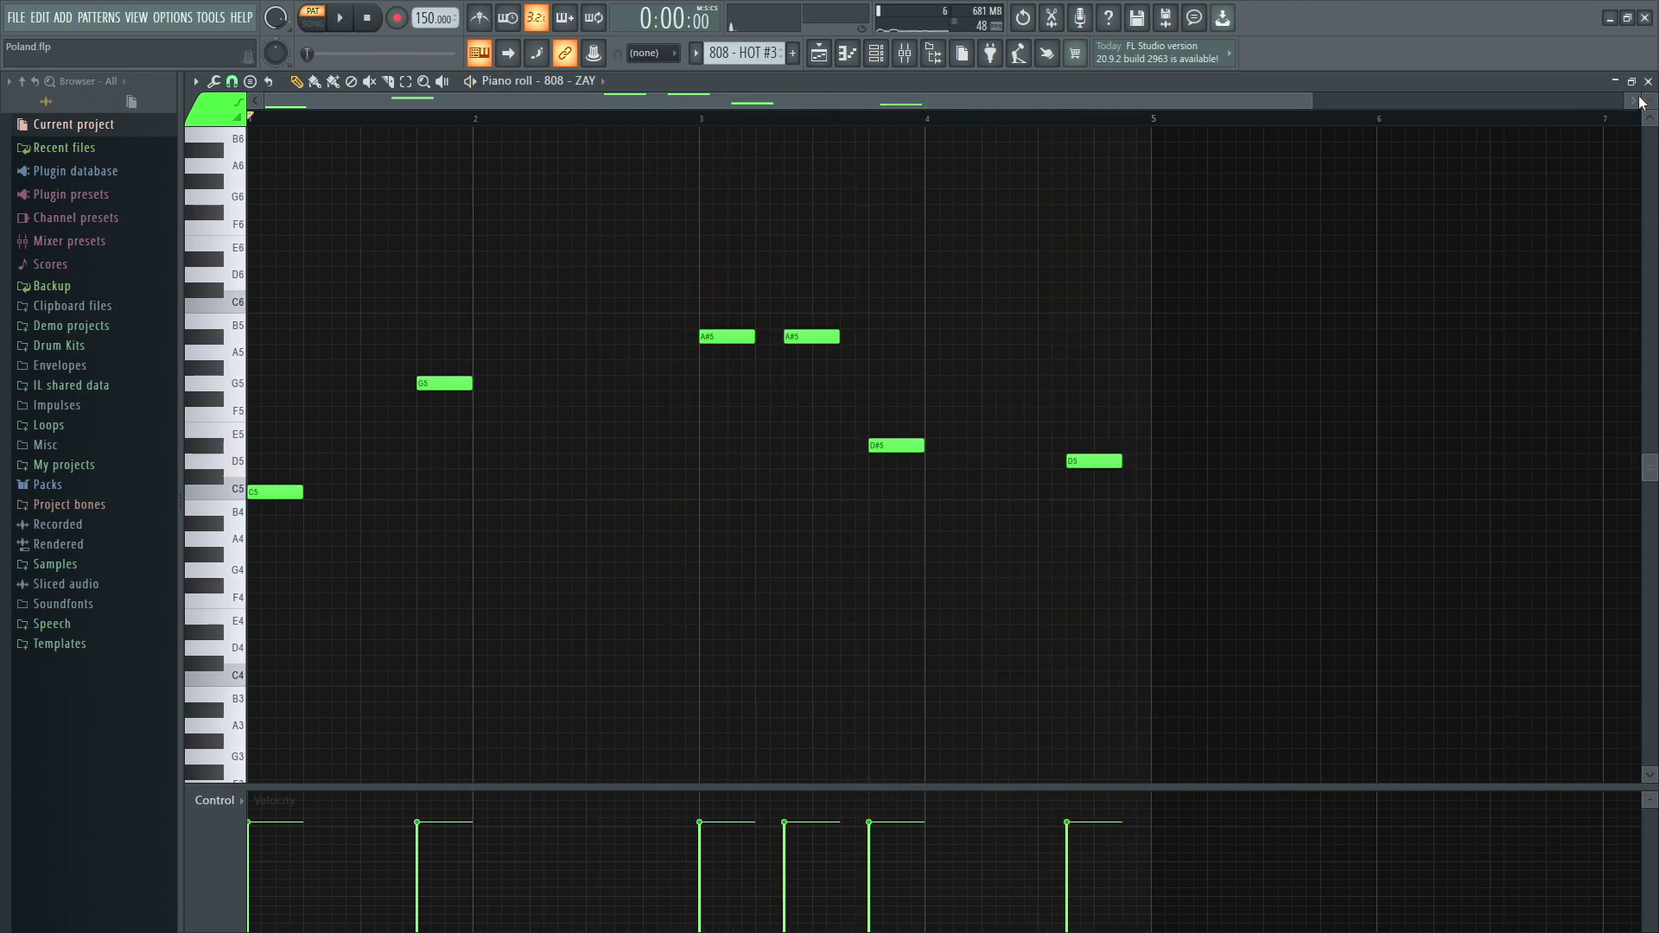
{"action": "left_click", "coordinate": [1648, 80]}
{"action": "key", "text": "F6"}
- Play through the HI HAT - TANK pattern from Track 9 in the piano roll and return to the playlist
{"action": "double_click", "coordinate": [496, 647]}
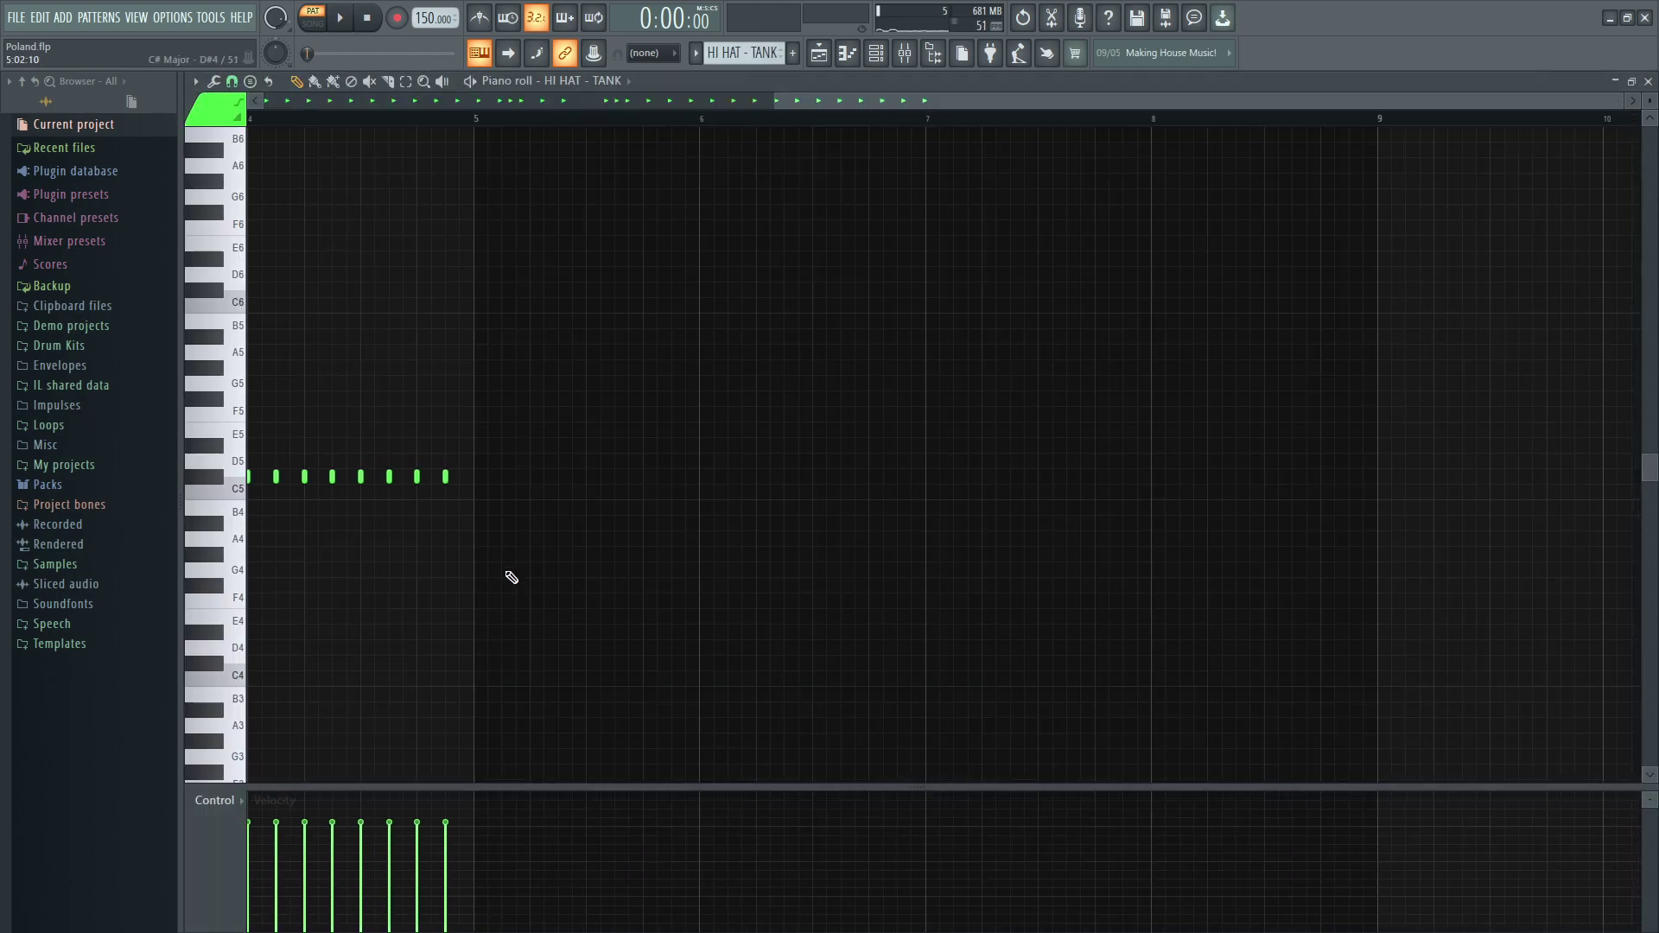
{"action": "left_click_drag", "start_coordinate": [870, 105], "coordinate": [281, 132]}
{"action": "key", "text": "space"}
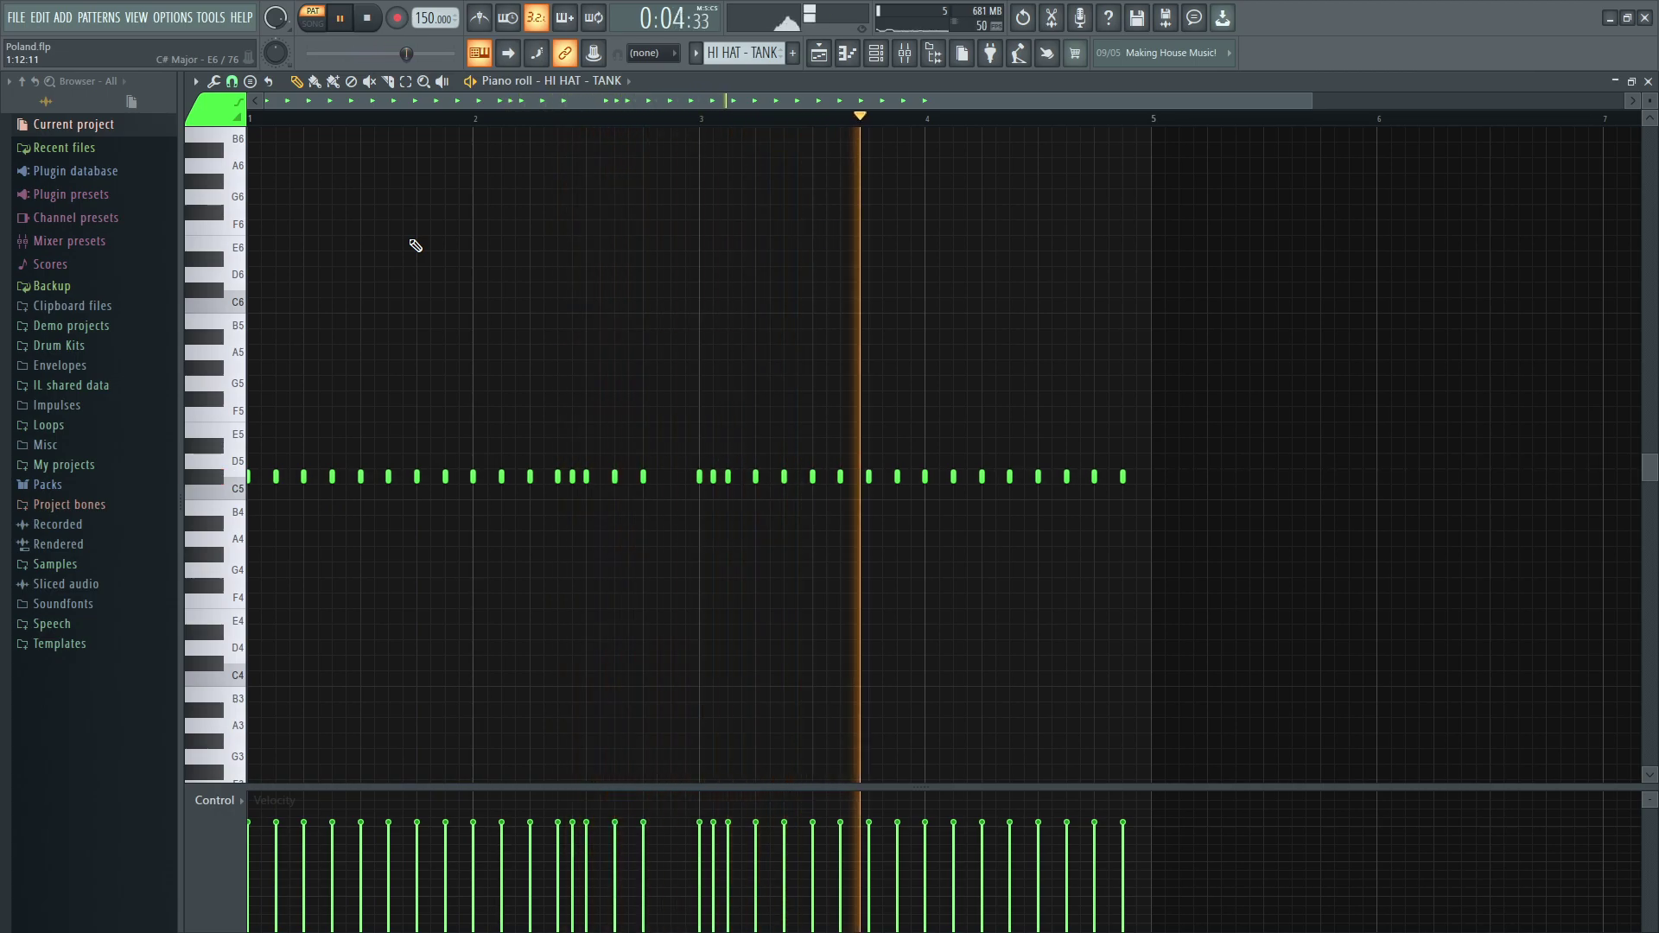
{"action": "key", "text": "space"}
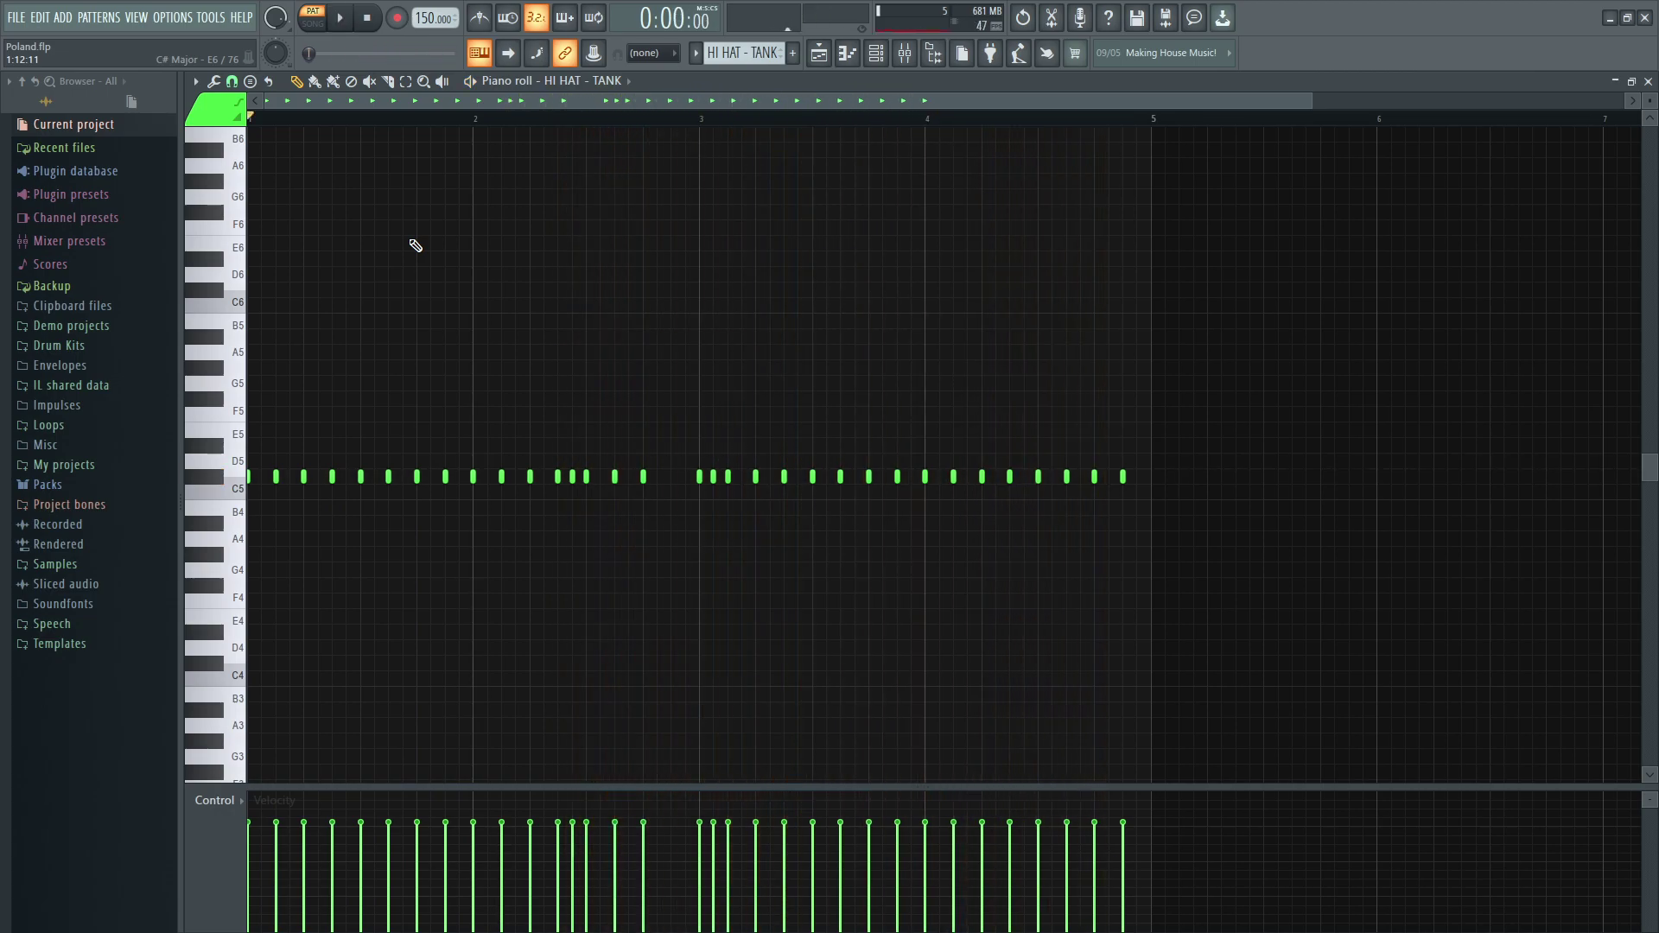
{"action": "left_click", "coordinate": [1651, 82]}
{"action": "right_click", "coordinate": [1595, 510]}
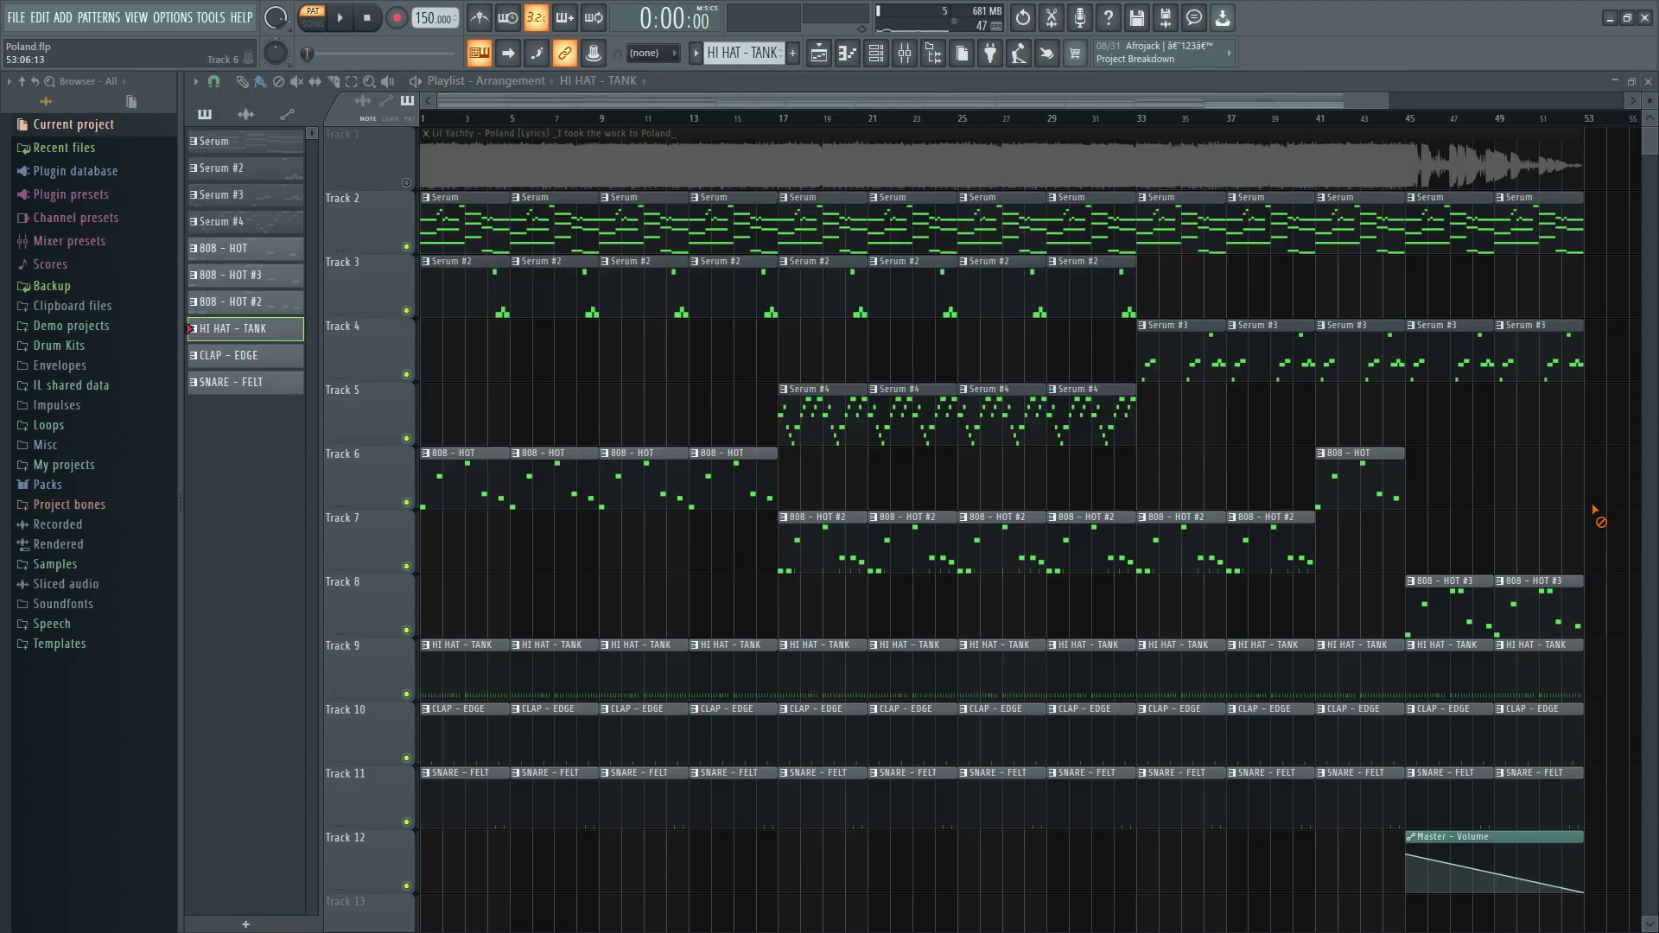
- Play through the CLAP - EDGE pattern from Track 10 in the piano roll and return to the playlist
{"action": "double_click", "coordinate": [463, 710]}
{"action": "left_click_drag", "start_coordinate": [592, 104], "coordinate": [422, 104]}
{"action": "key", "text": "space"}
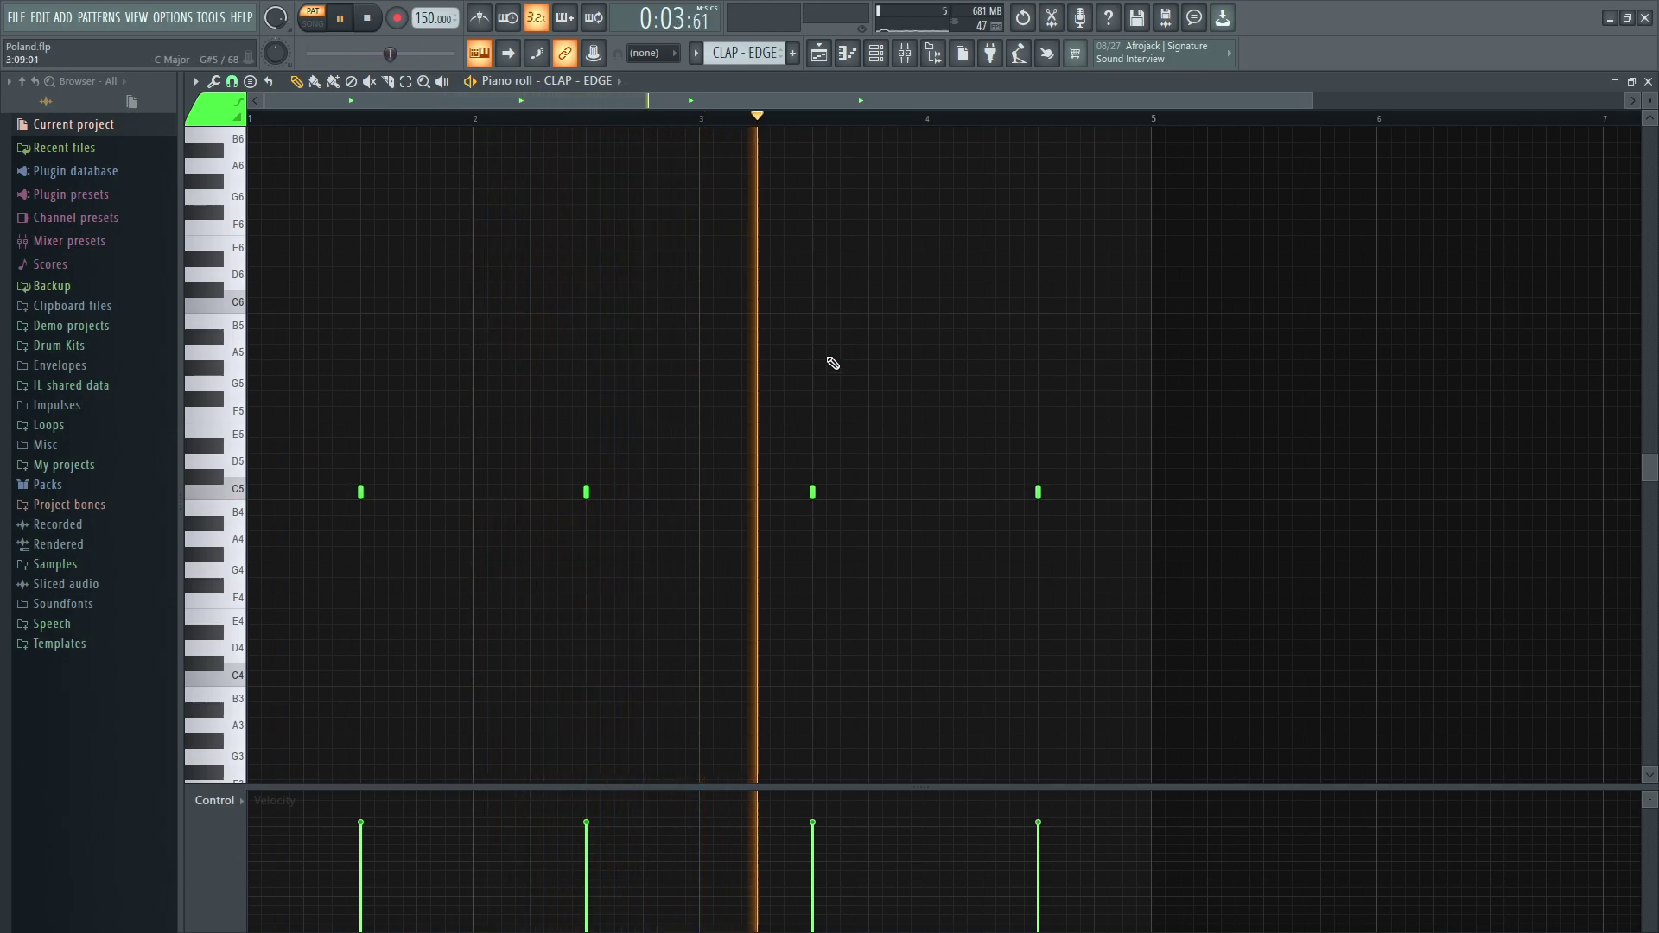
{"action": "key", "text": "space"}
{"action": "left_click", "coordinate": [1648, 83]}
{"action": "key", "text": "Escape"}
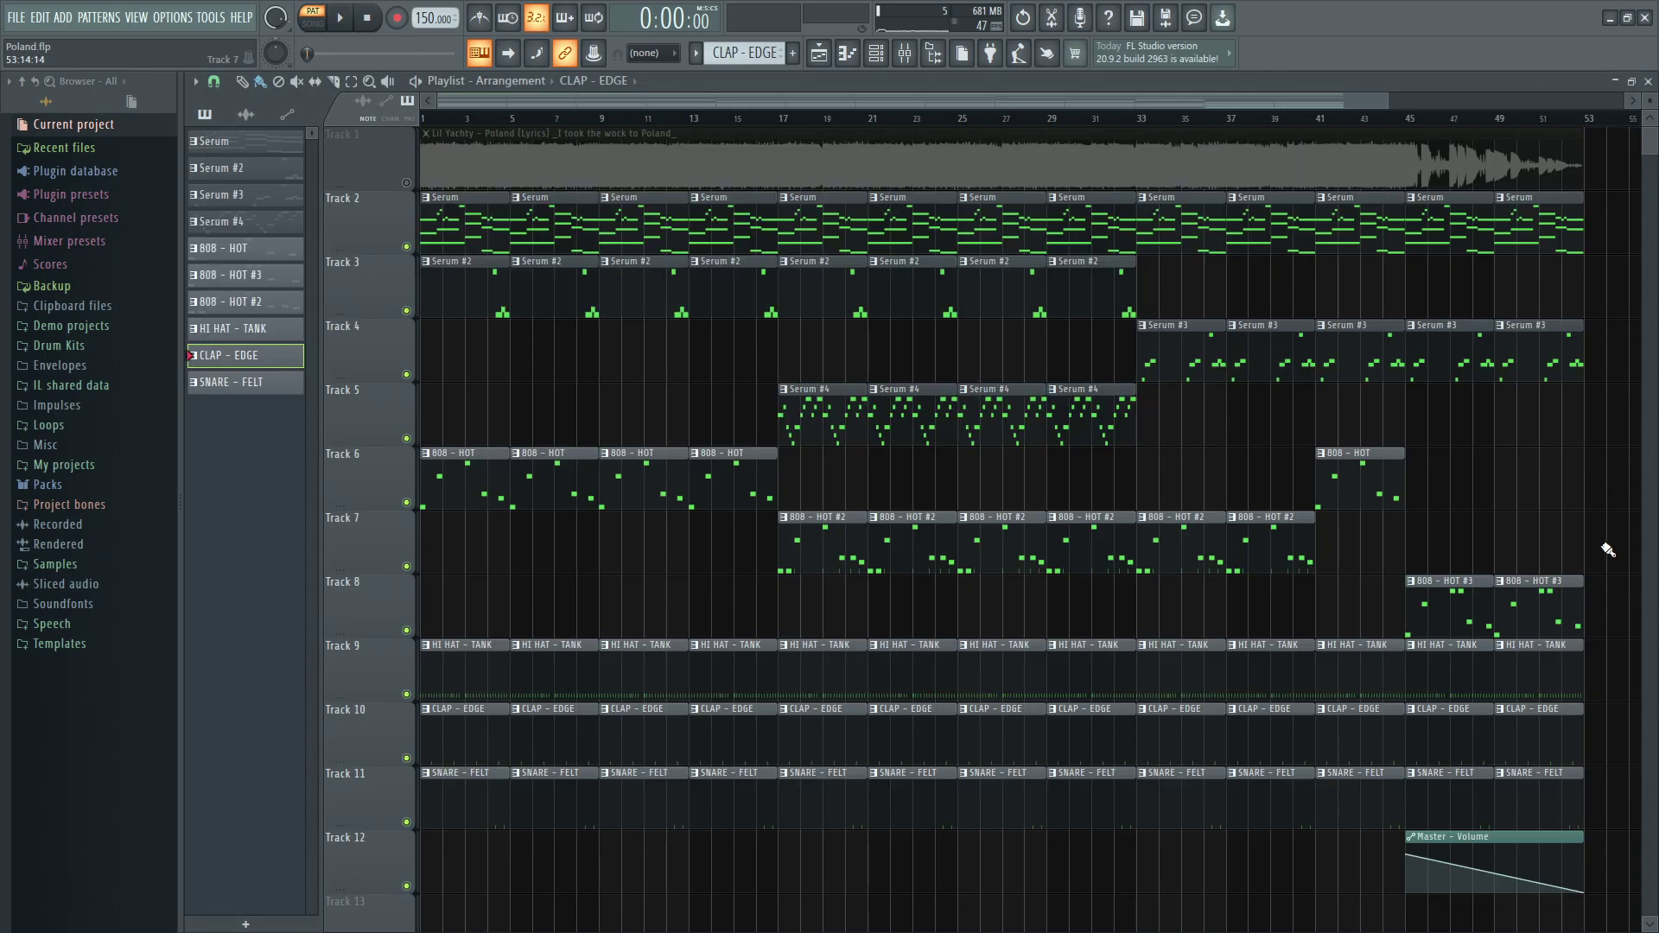
- Play the SNARE - FELT pattern from Track 11, skipping ahead to its notes in bar 4, and close the piano roll
{"action": "double_click", "coordinate": [481, 826]}
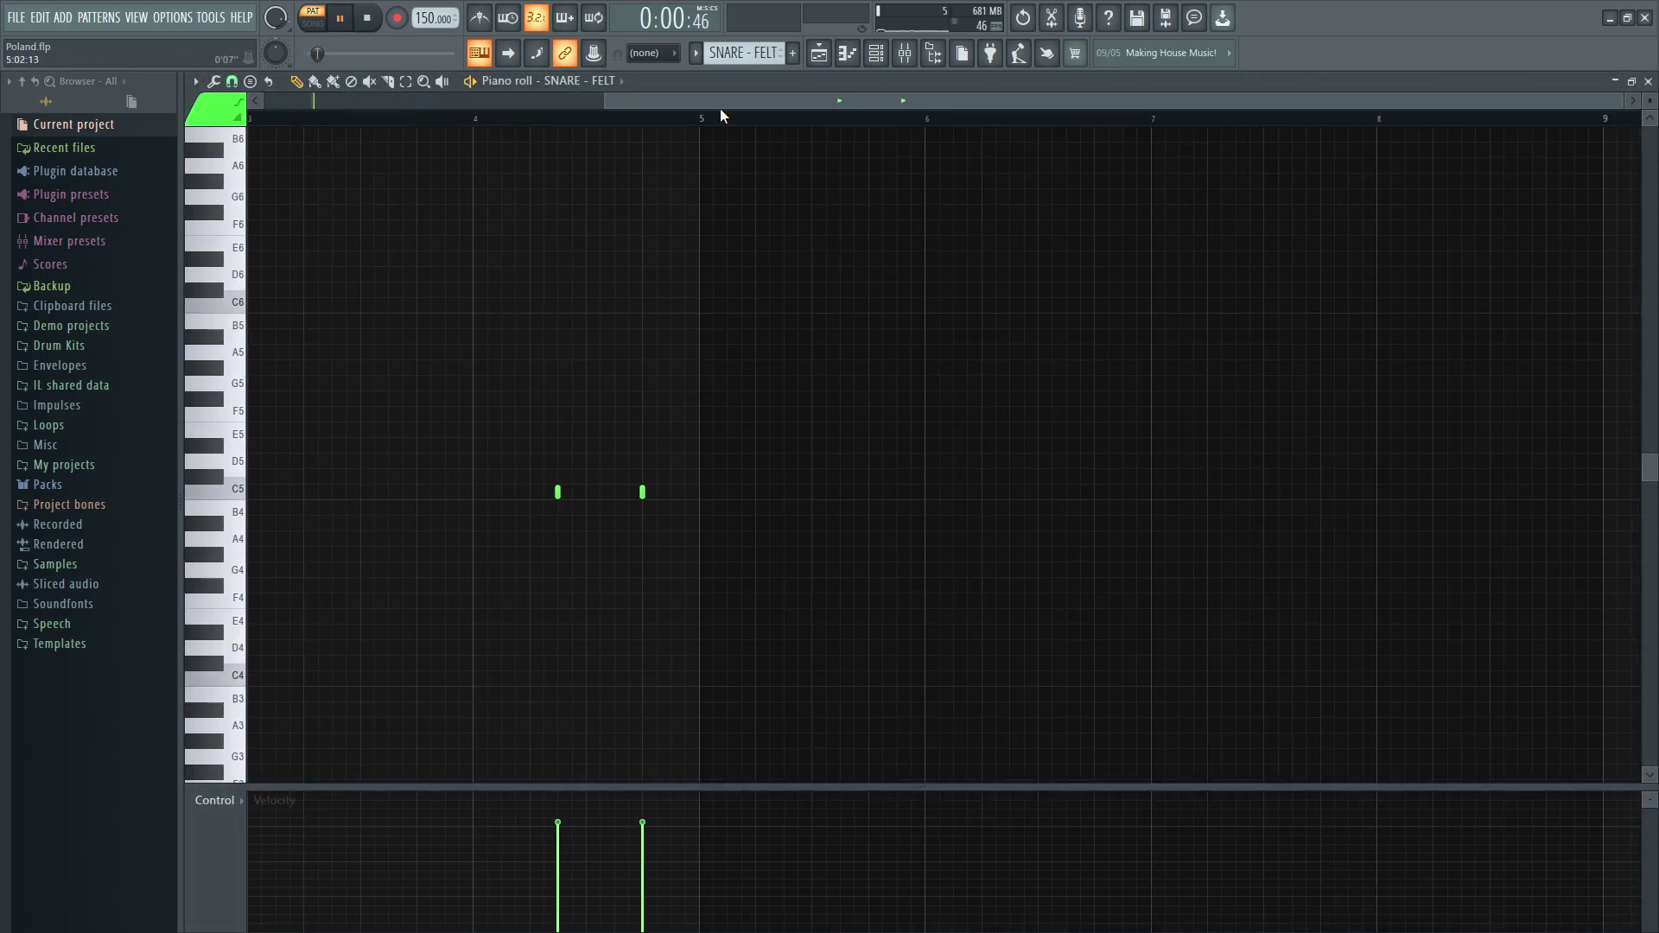
{"action": "left_click", "coordinate": [935, 122]}
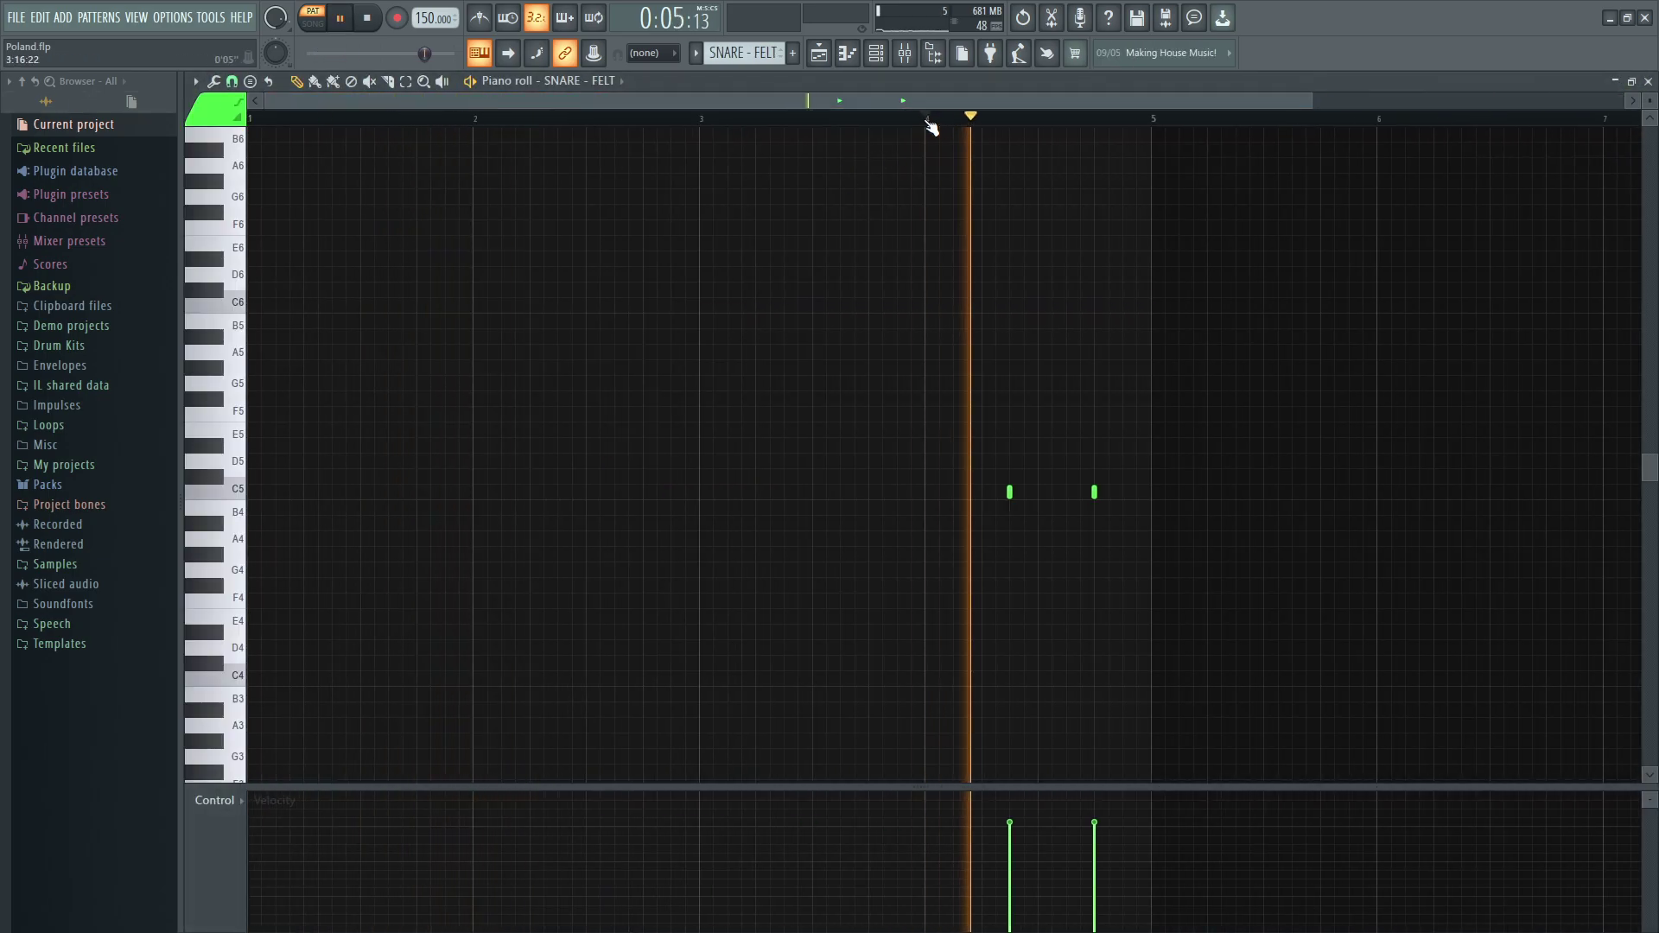
{"action": "key", "text": "space"}
{"action": "left_click", "coordinate": [1648, 81]}
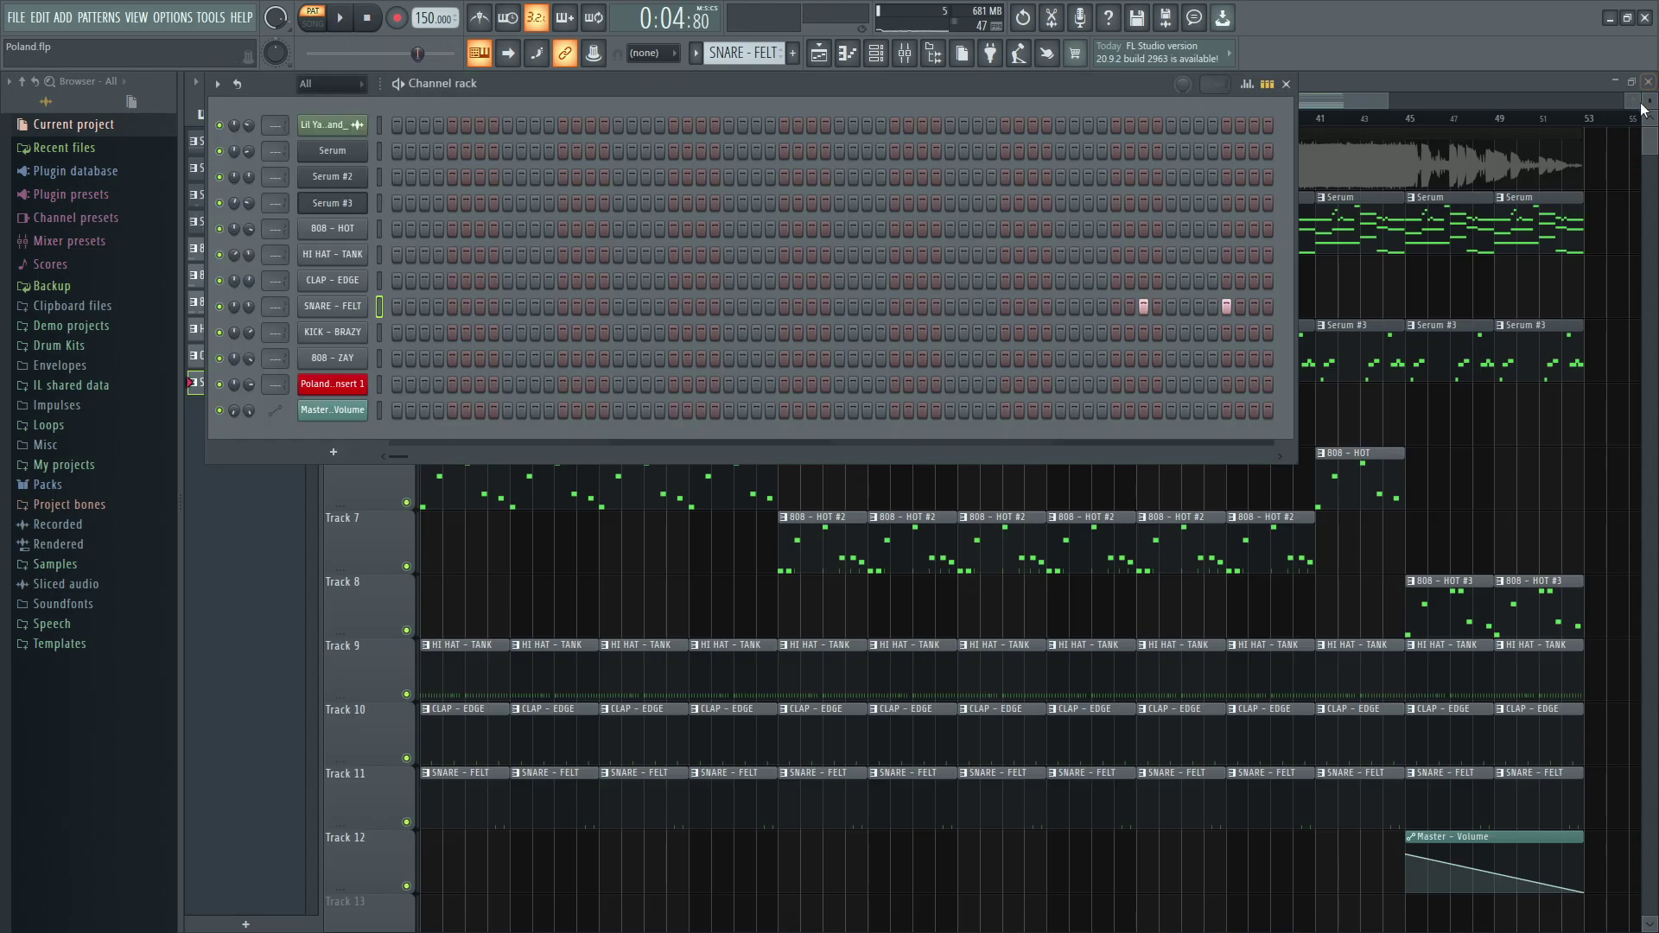
- Play the full arrangement from the start in song mode, briefly soloing Track 1 to compare the remake with the original song
{"action": "left_click", "coordinate": [478, 55]}
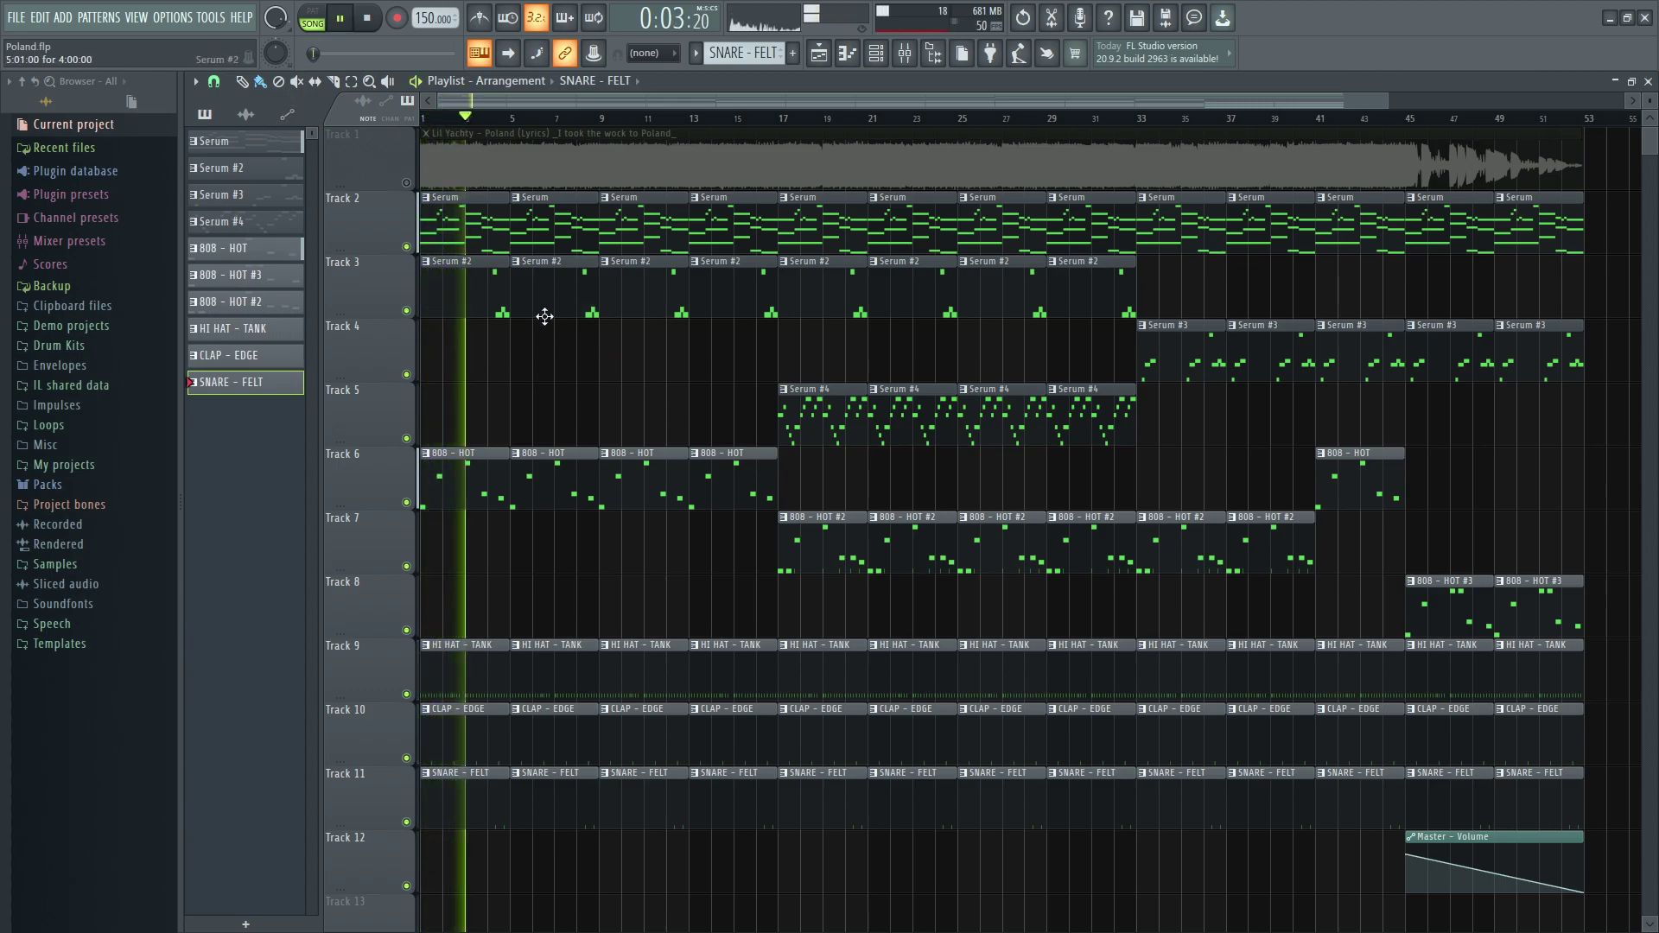
{"action": "right_click", "coordinate": [407, 184]}
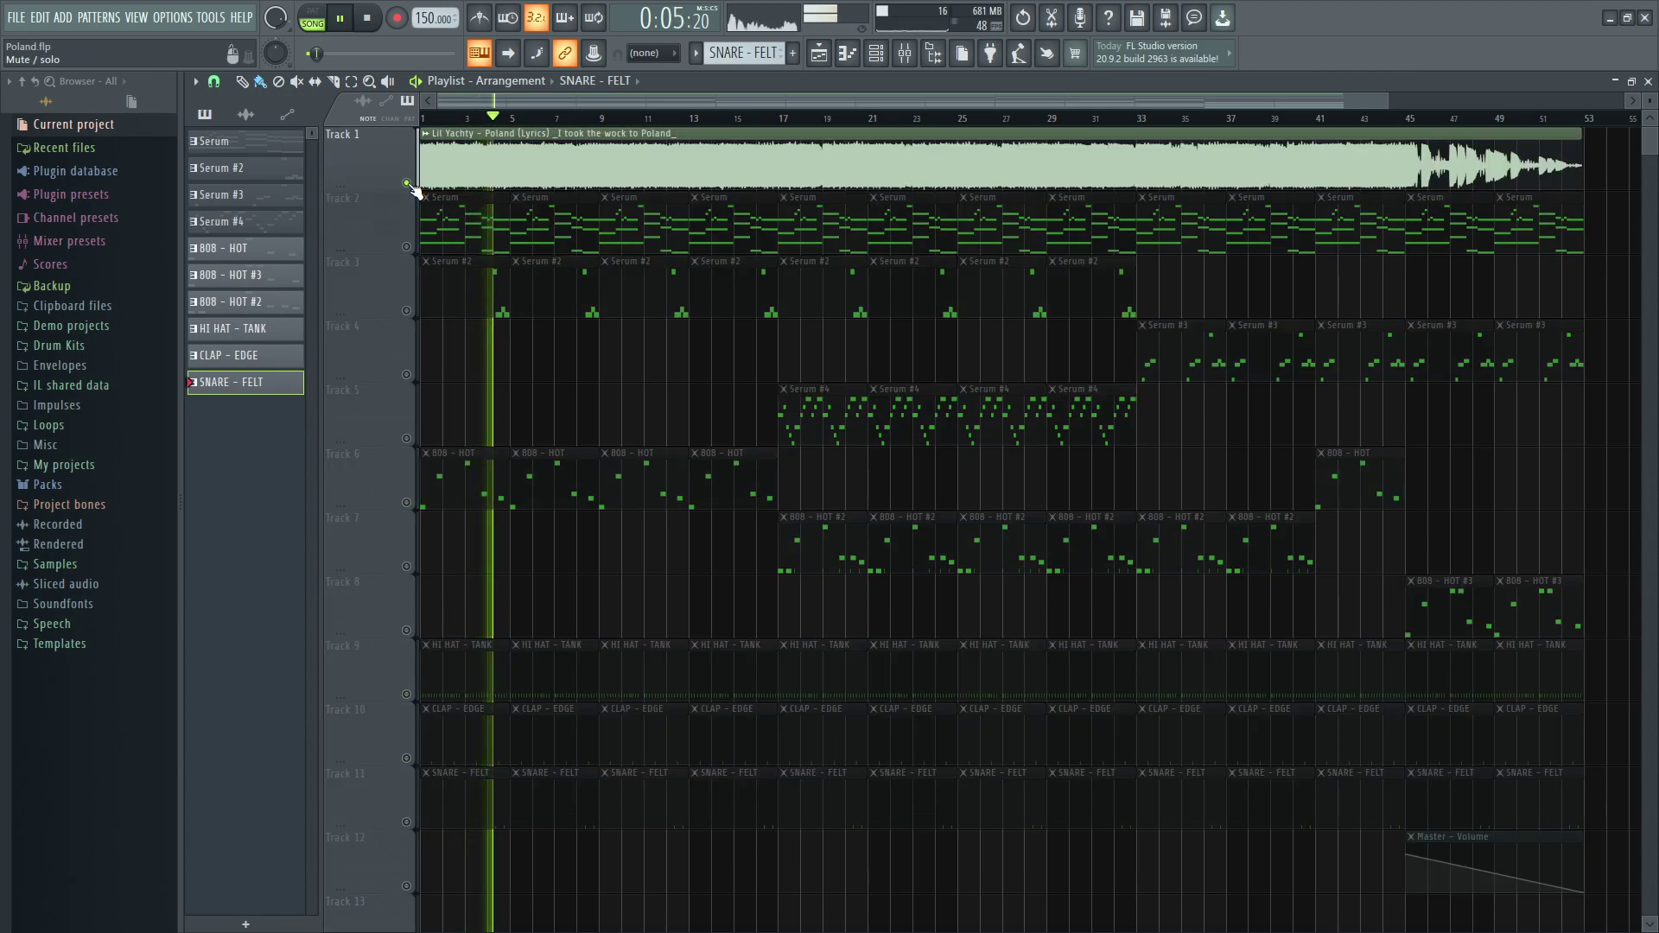
{"action": "right_click", "coordinate": [407, 184]}
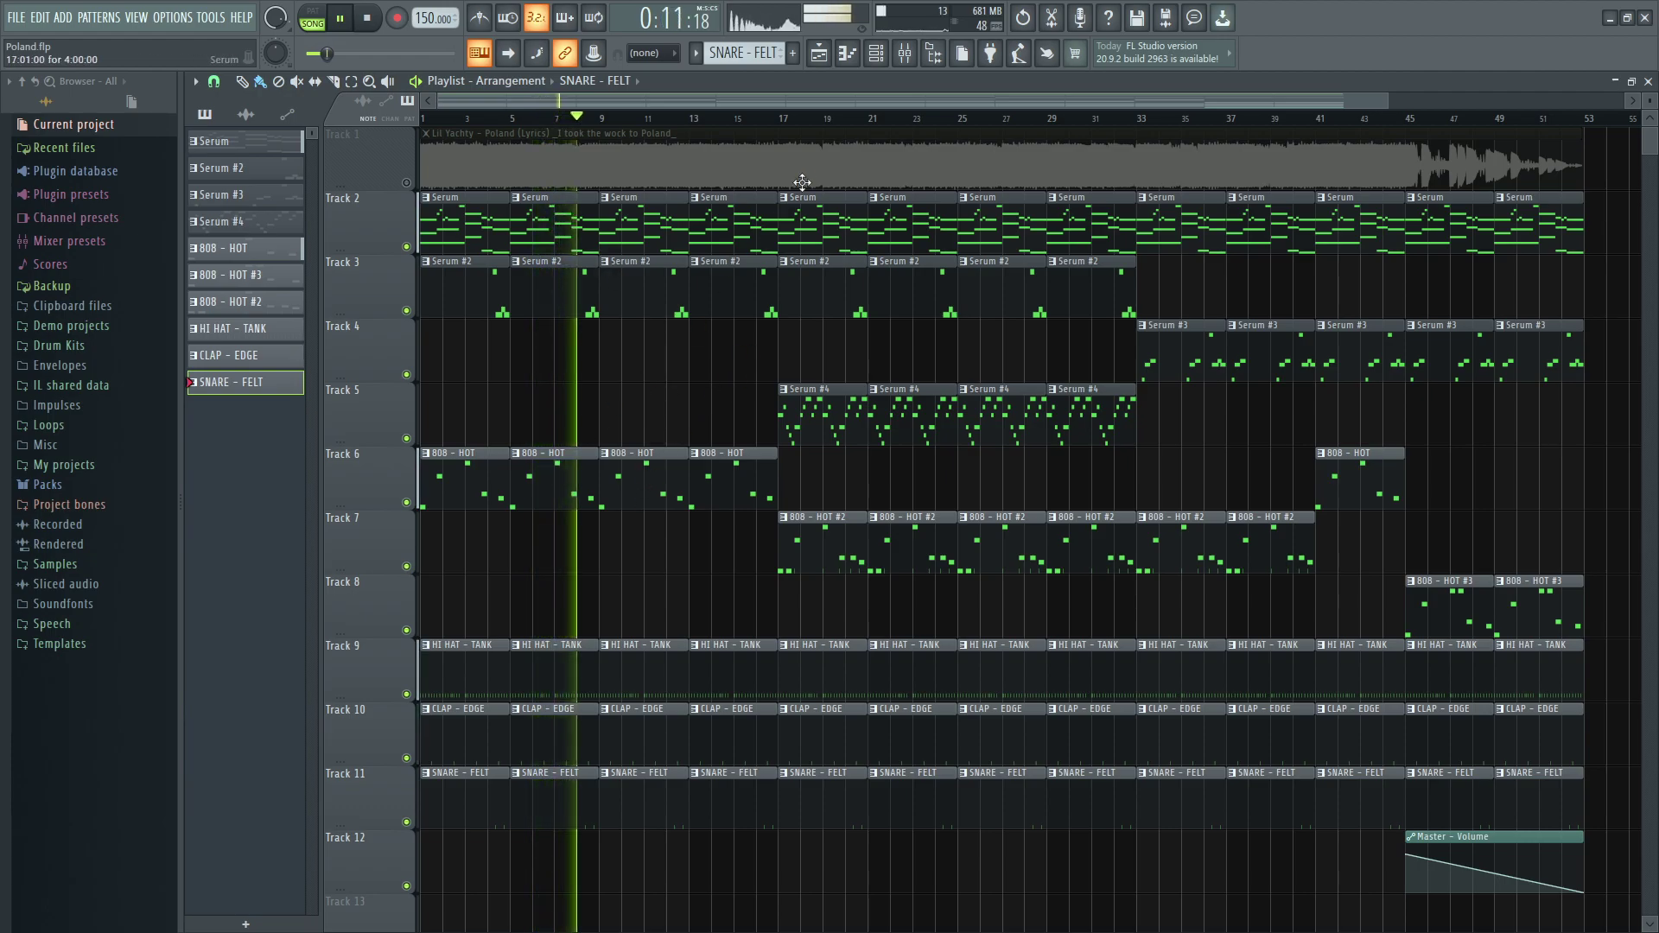
- Continue song playback from bar 17, checking the channel rack while it plays and returning to the playlist
{"action": "left_click", "coordinate": [784, 125]}
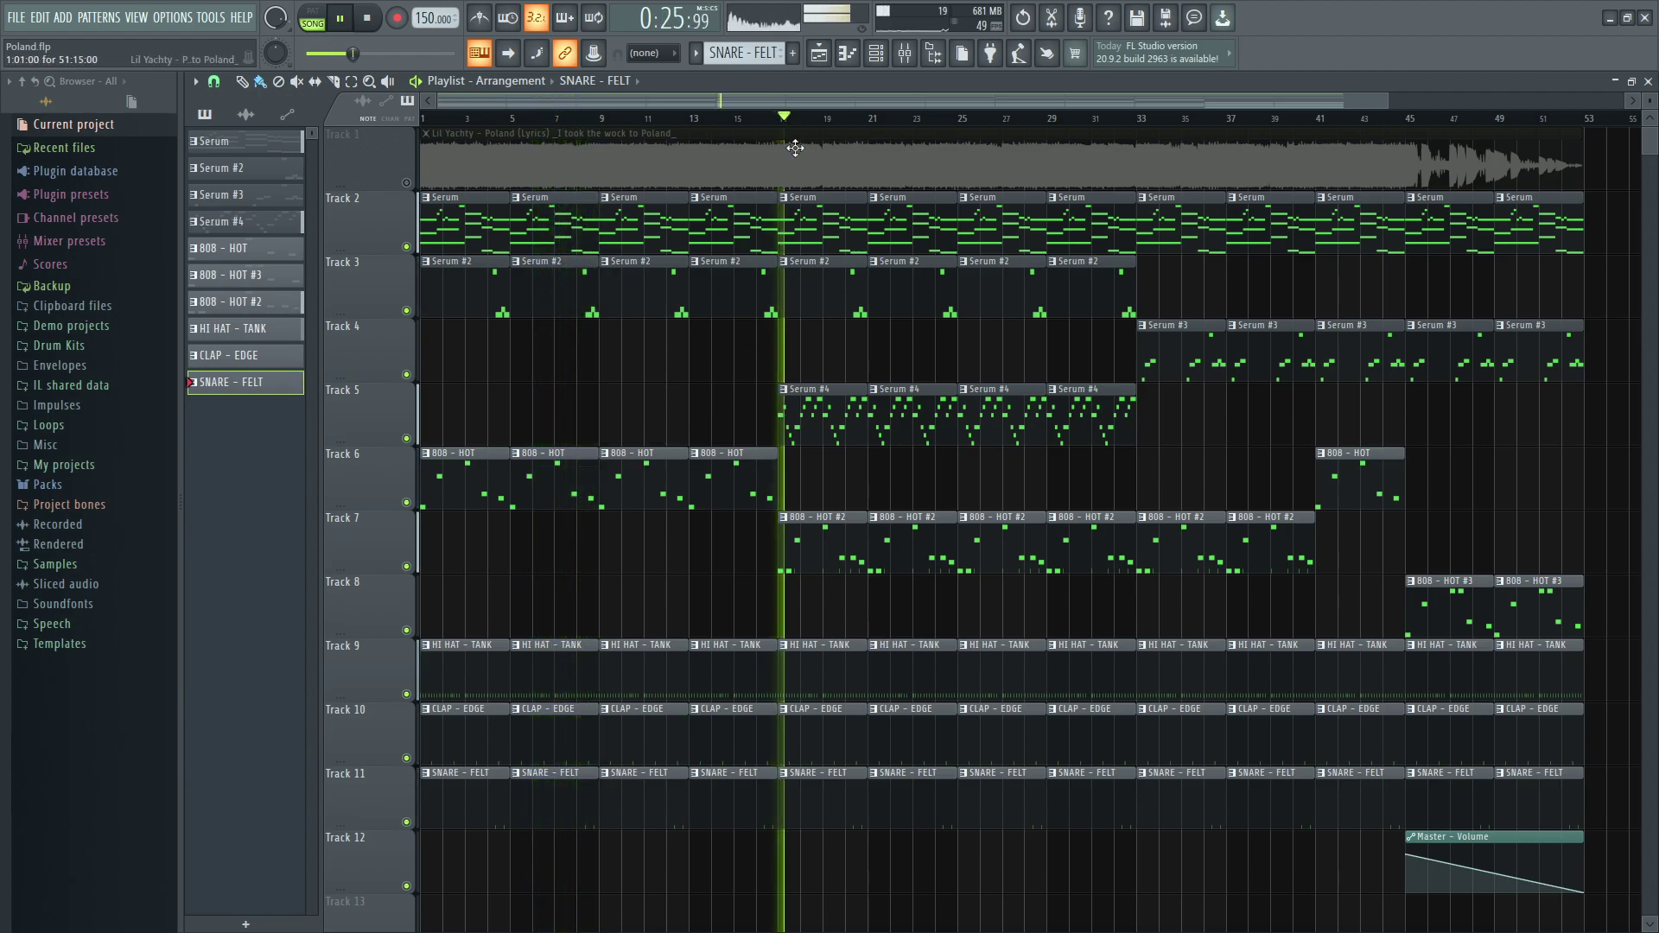
{"action": "left_click", "coordinate": [887, 55]}
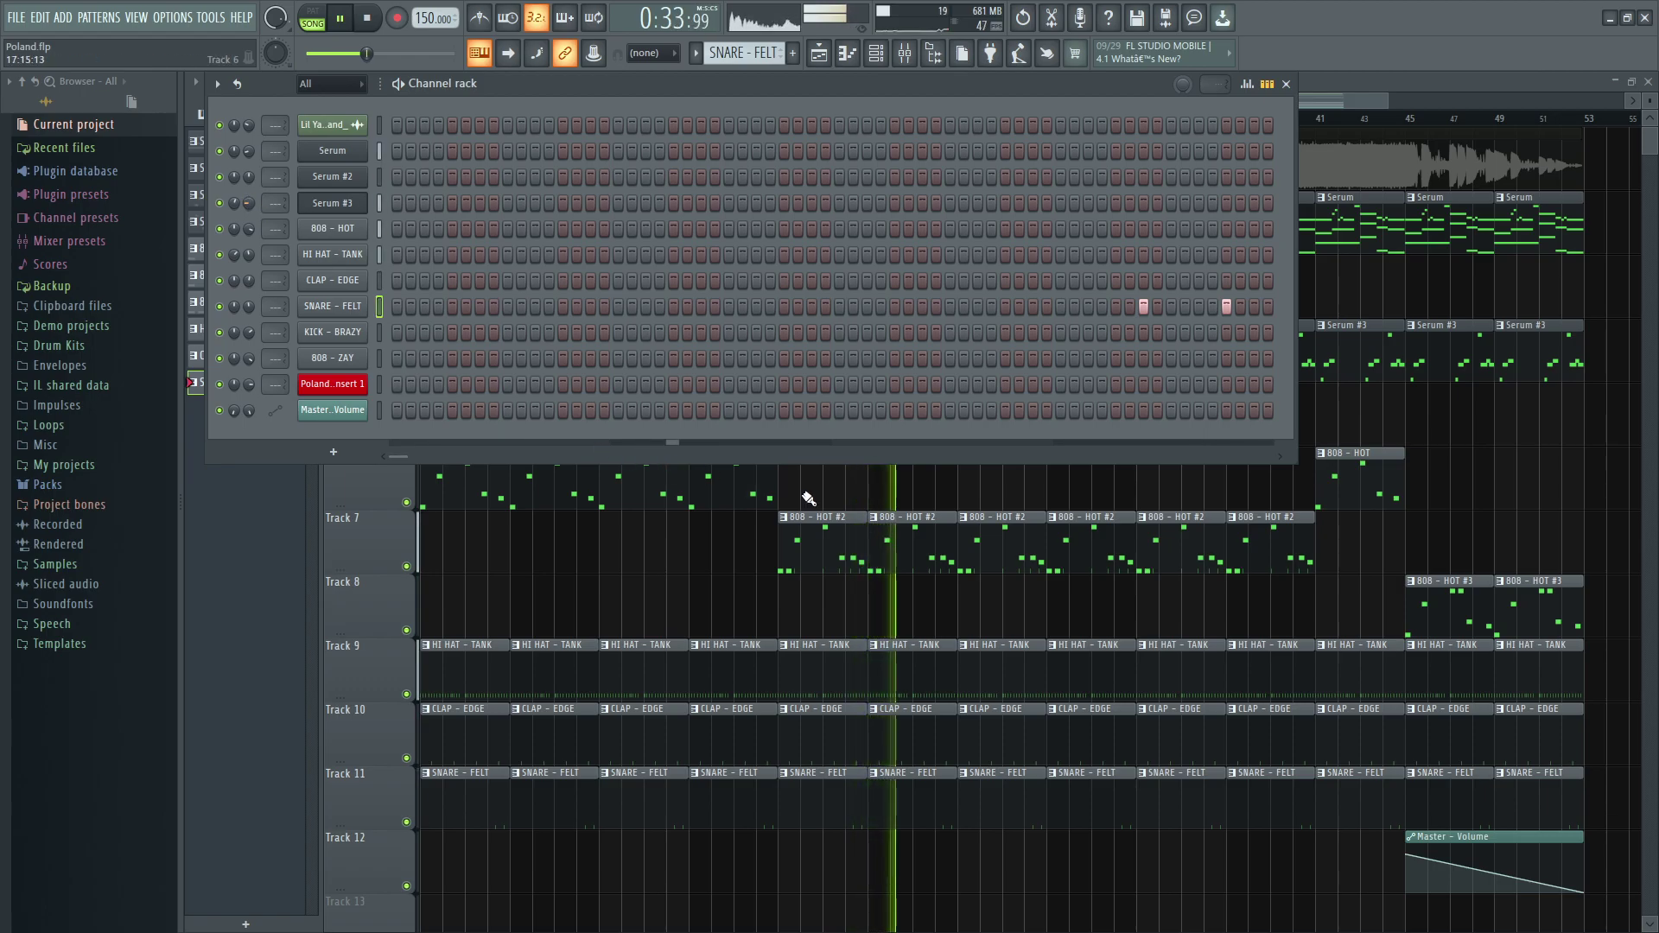
{"action": "key", "text": "F6"}
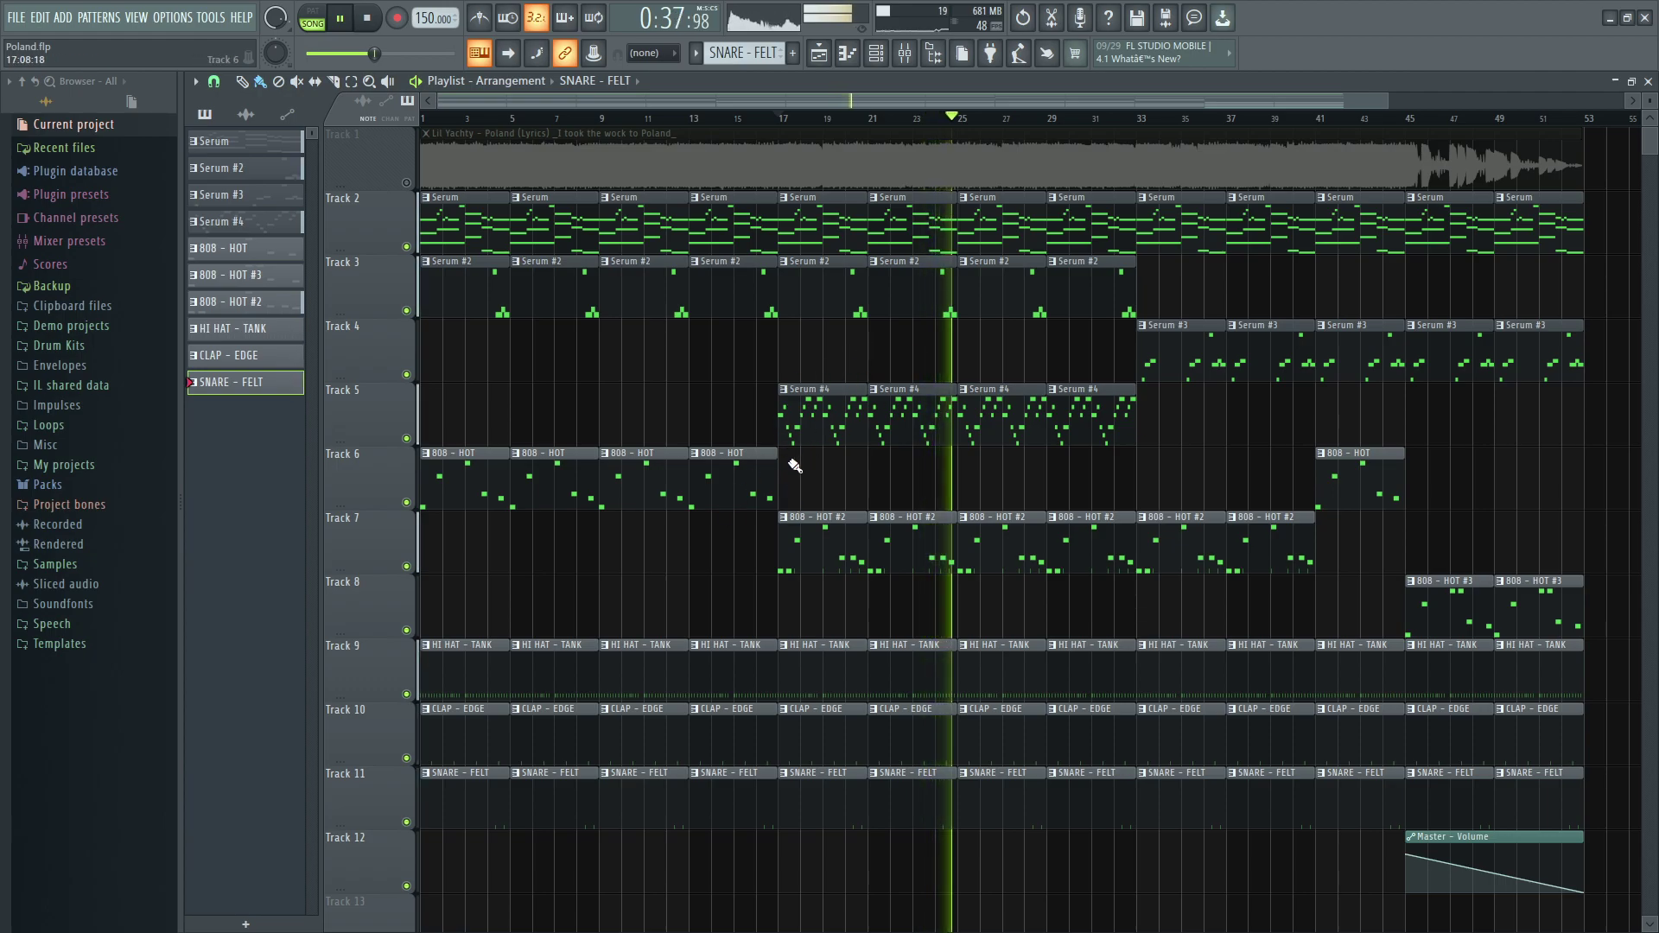
{"action": "key", "text": "F6"}
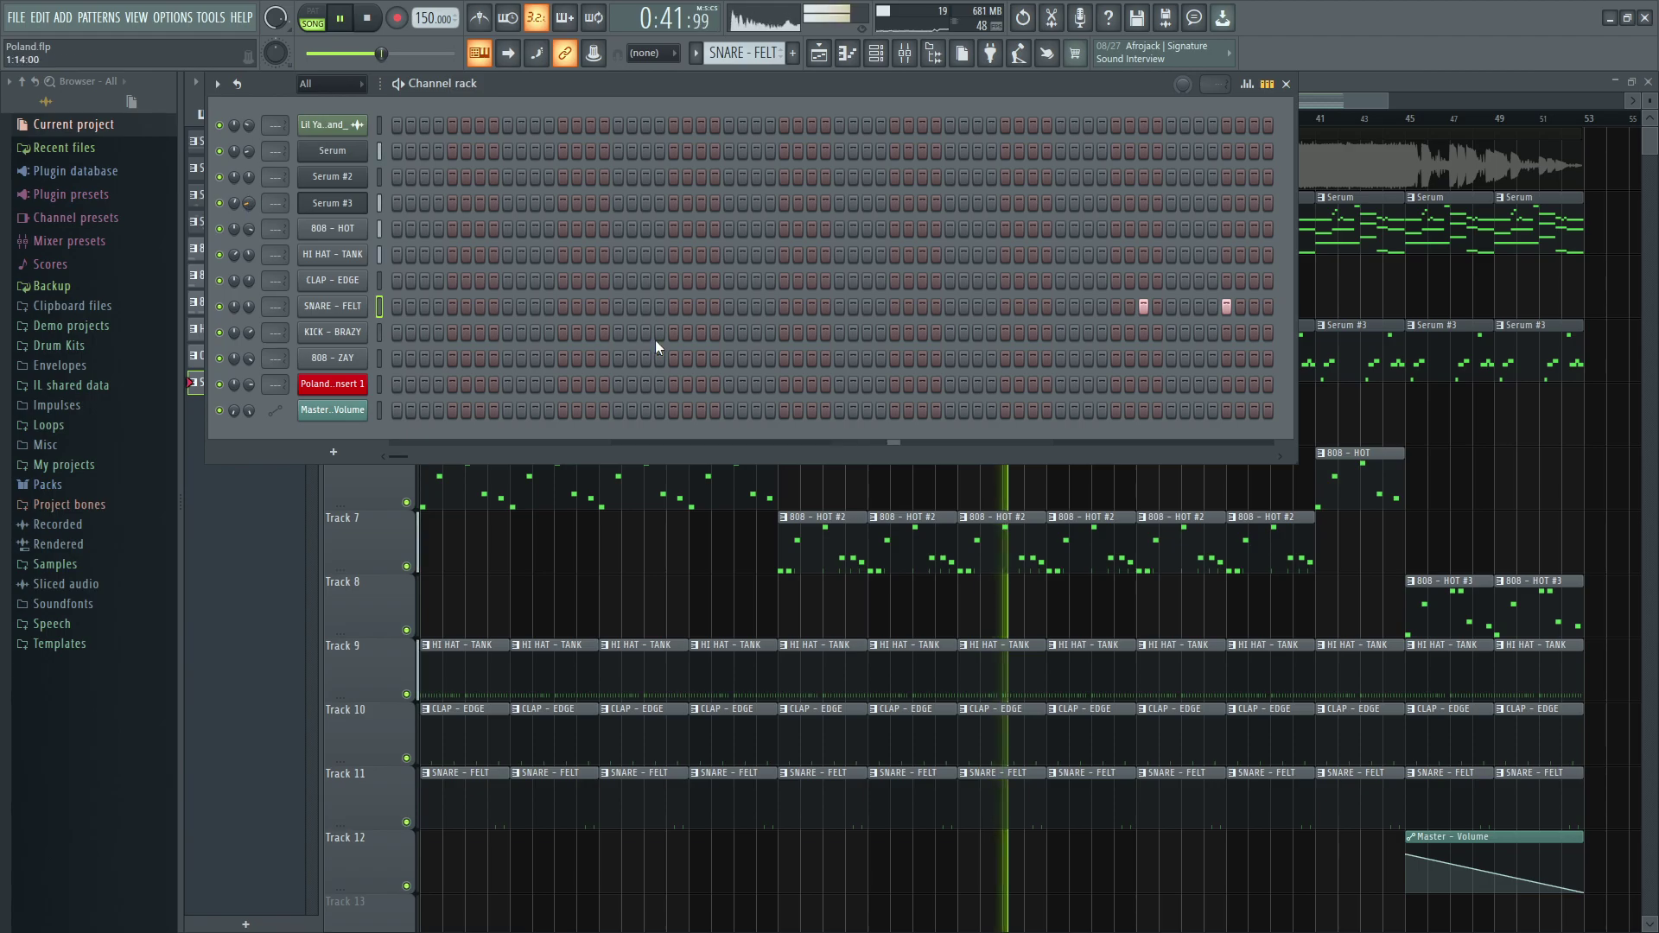
{"action": "key", "text": "F6"}
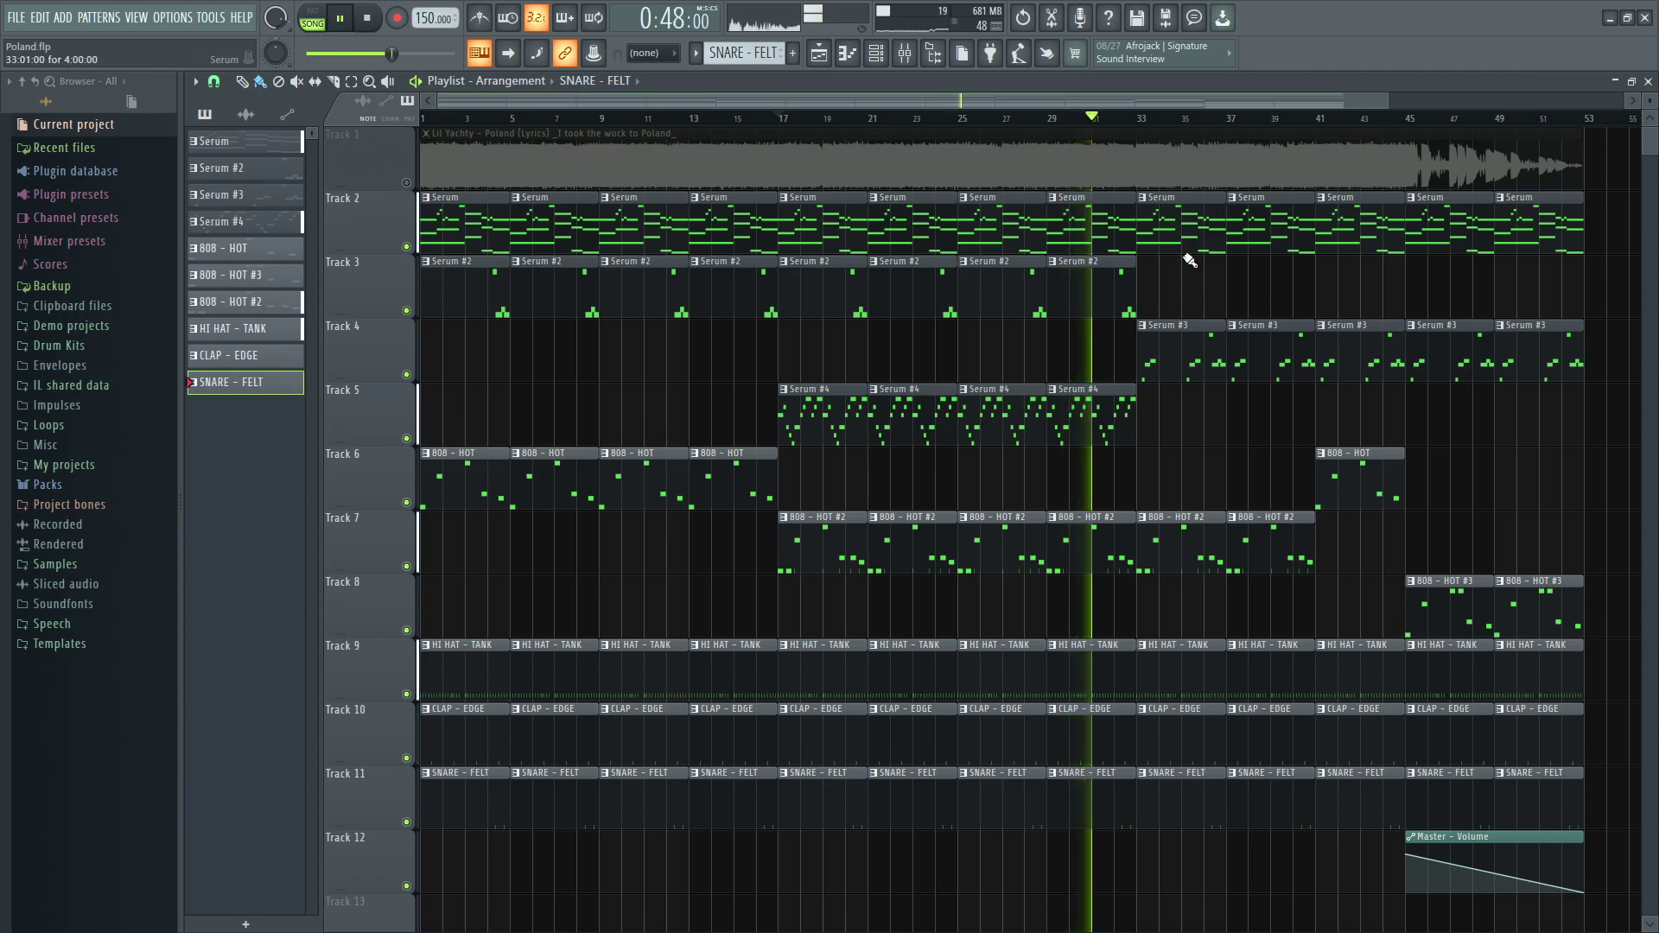
- Compare the ending with the original by briefly soloing Track 1, and select bars 49 to 55 on the playlist timeline
{"action": "left_click_drag", "start_coordinate": [1385, 99], "coordinate": [1538, 99]}
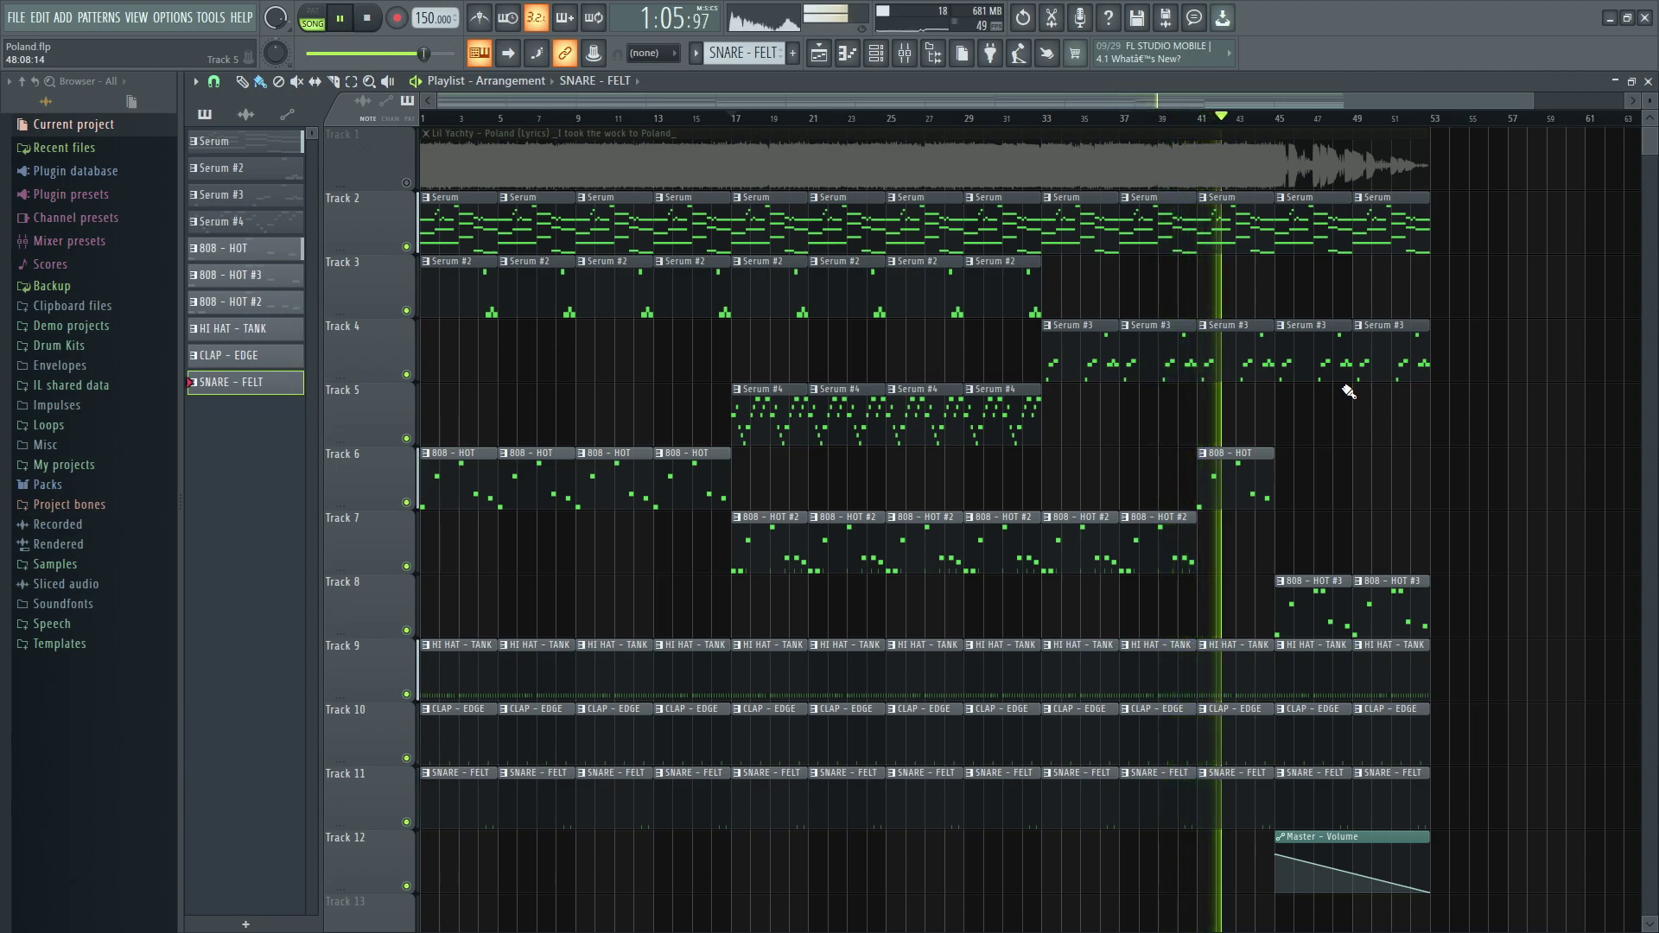
{"action": "right_click", "coordinate": [407, 183]}
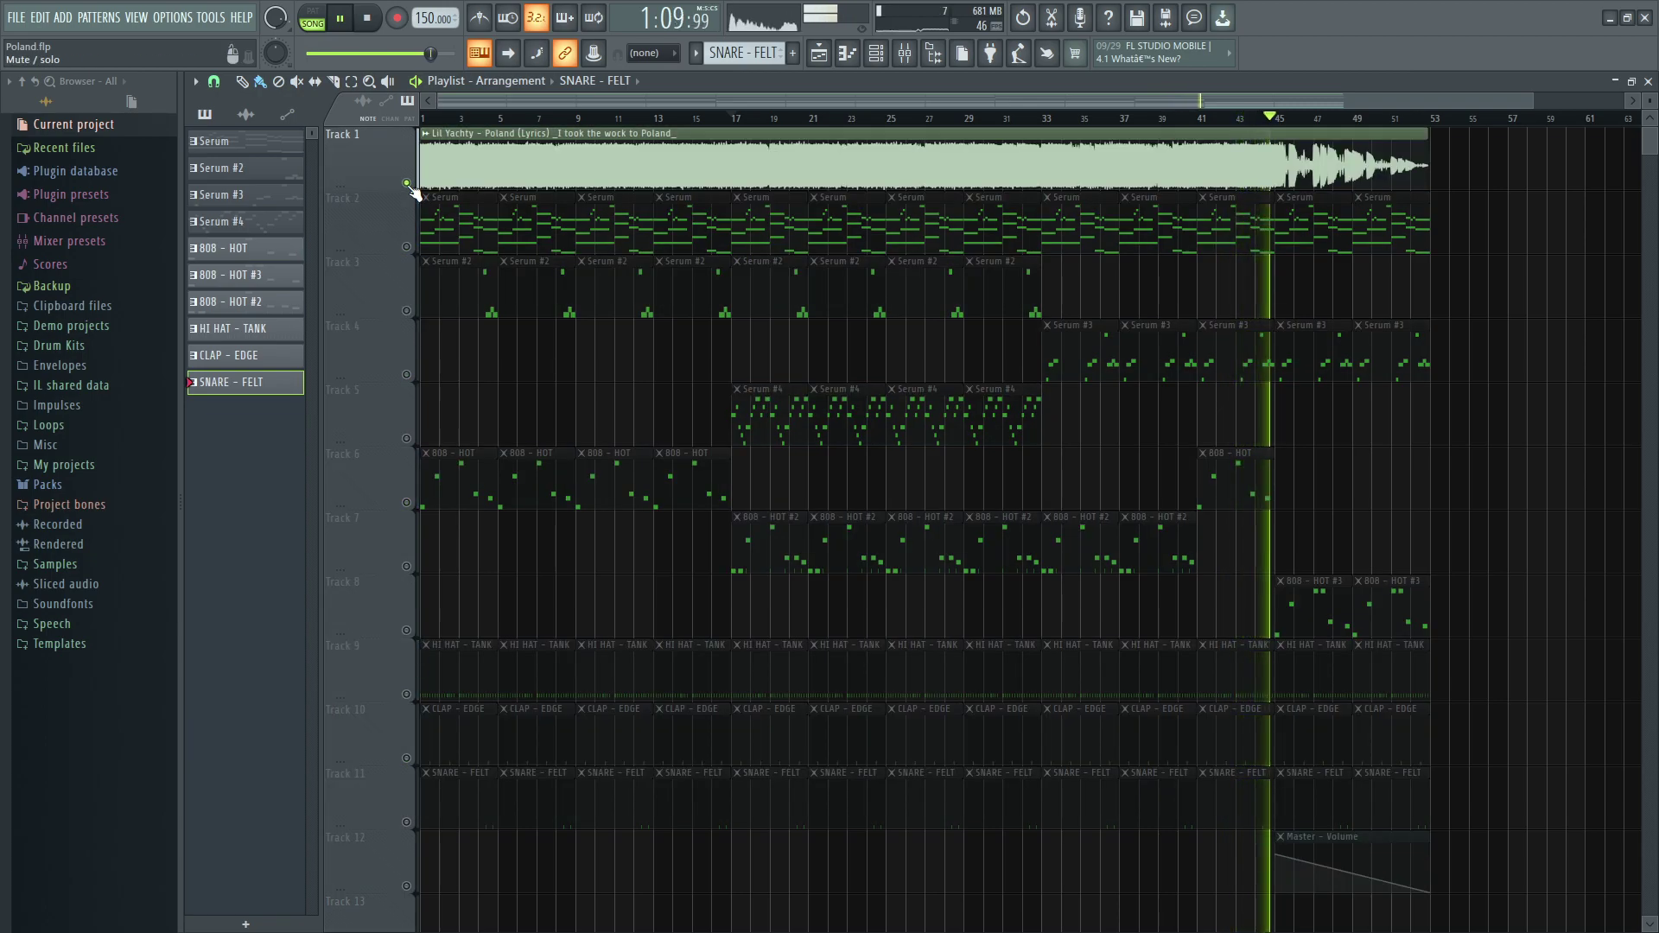
{"action": "left_click", "coordinate": [408, 184]}
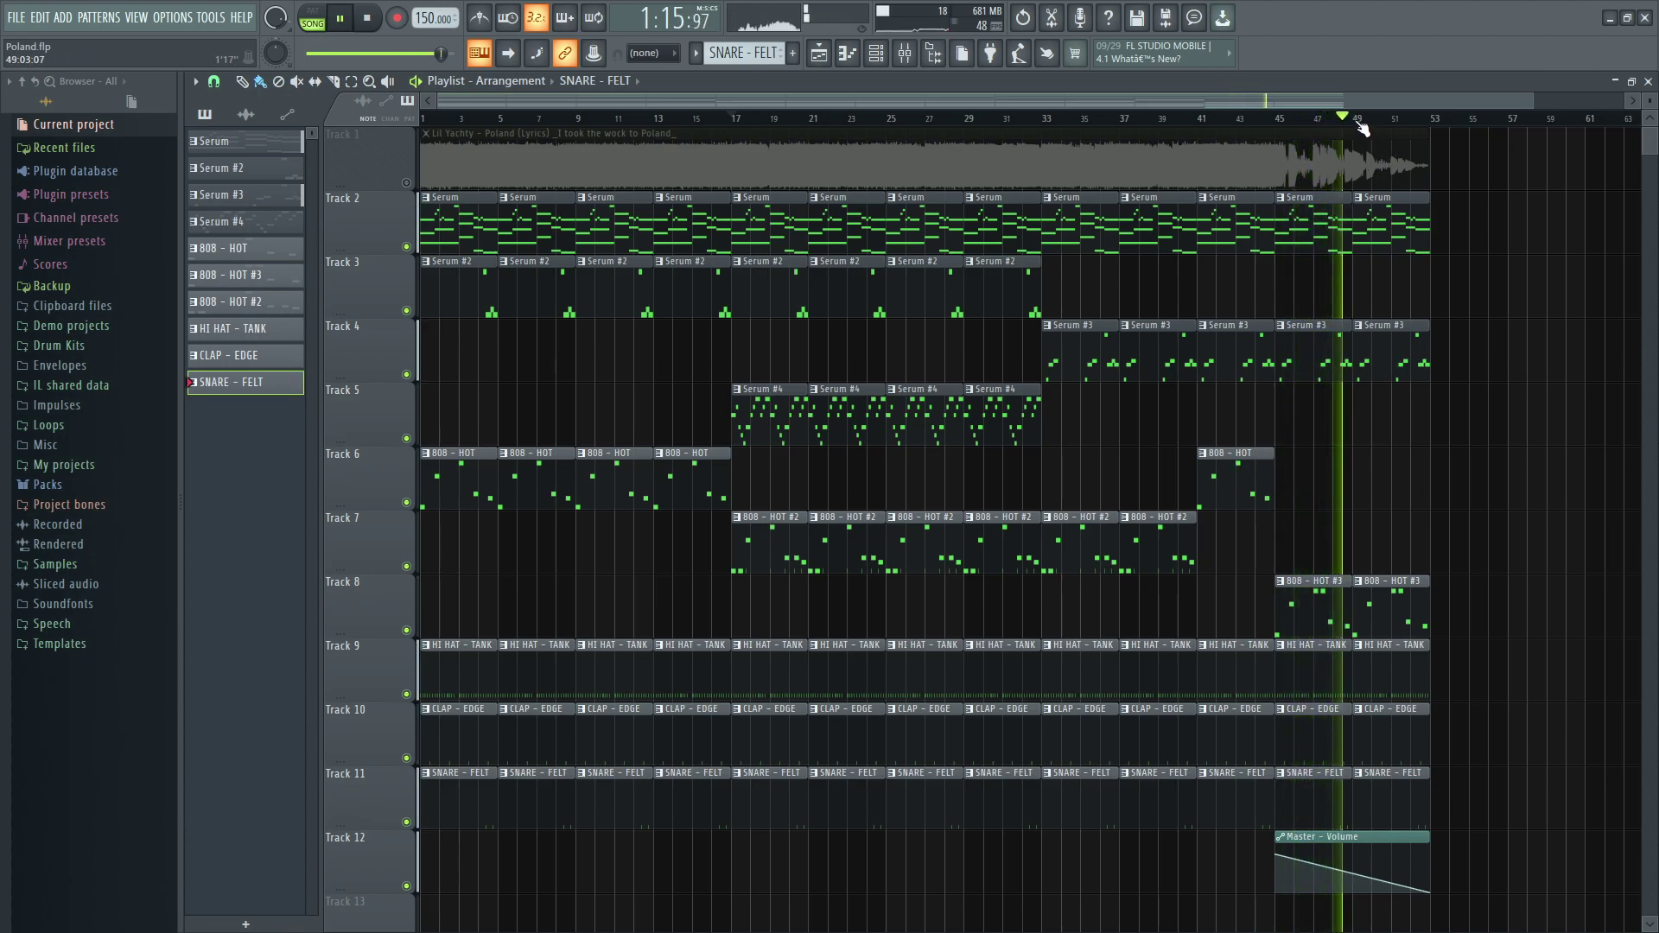
{"action": "left_click_drag", "start_coordinate": [1361, 121], "coordinate": [1465, 128]}
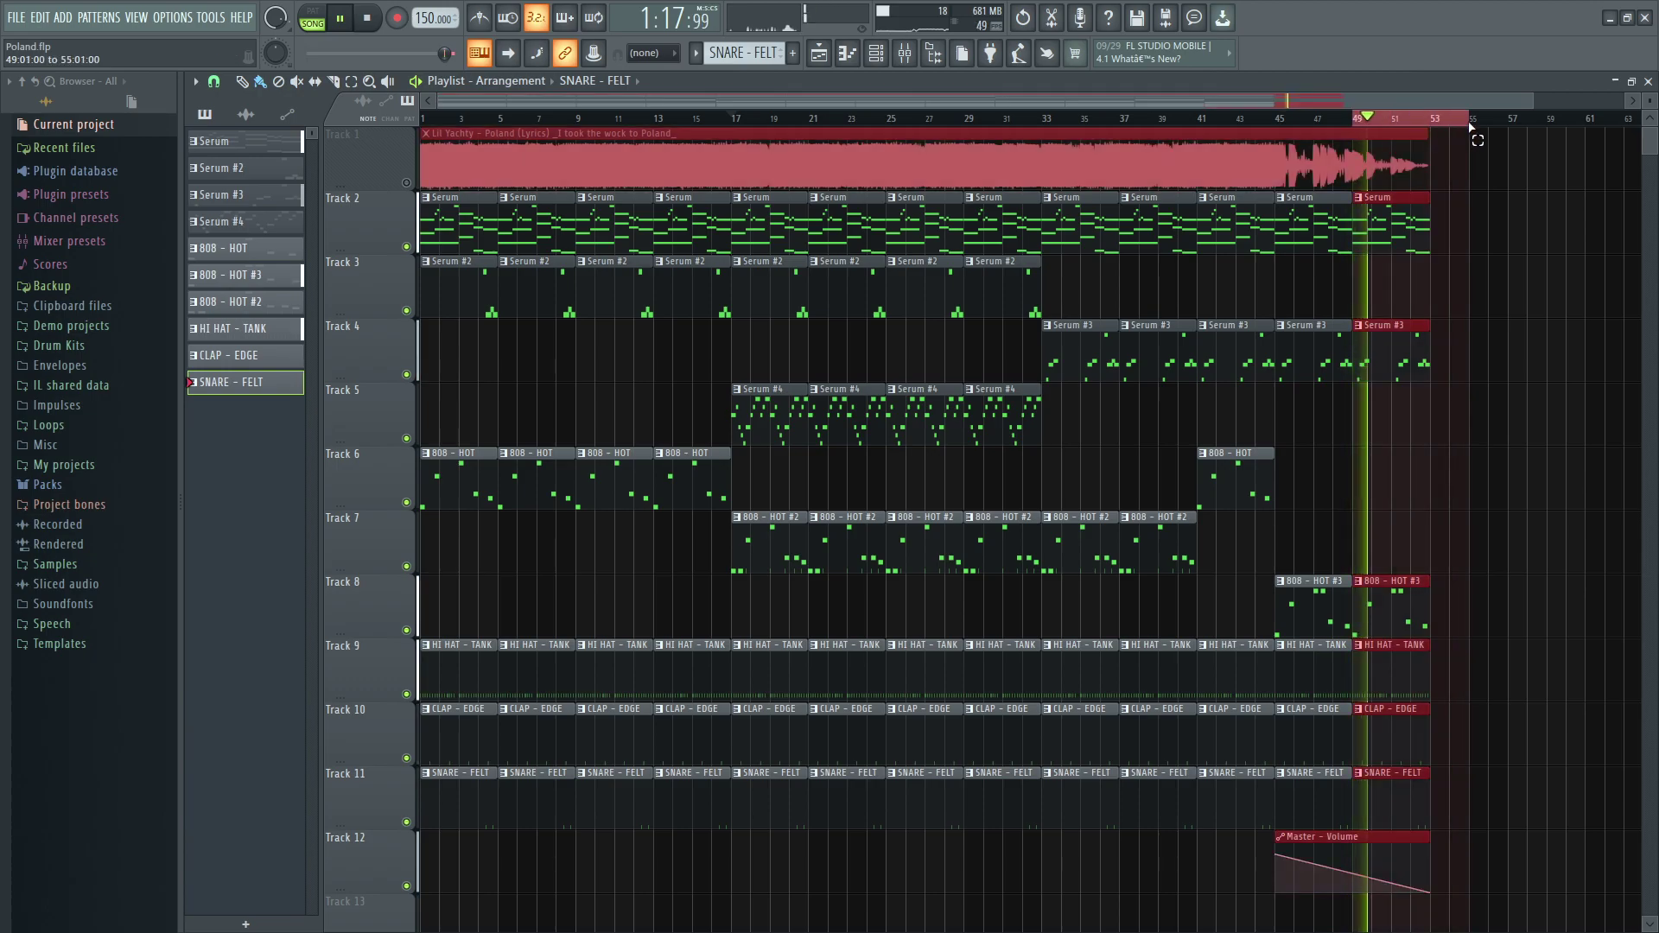